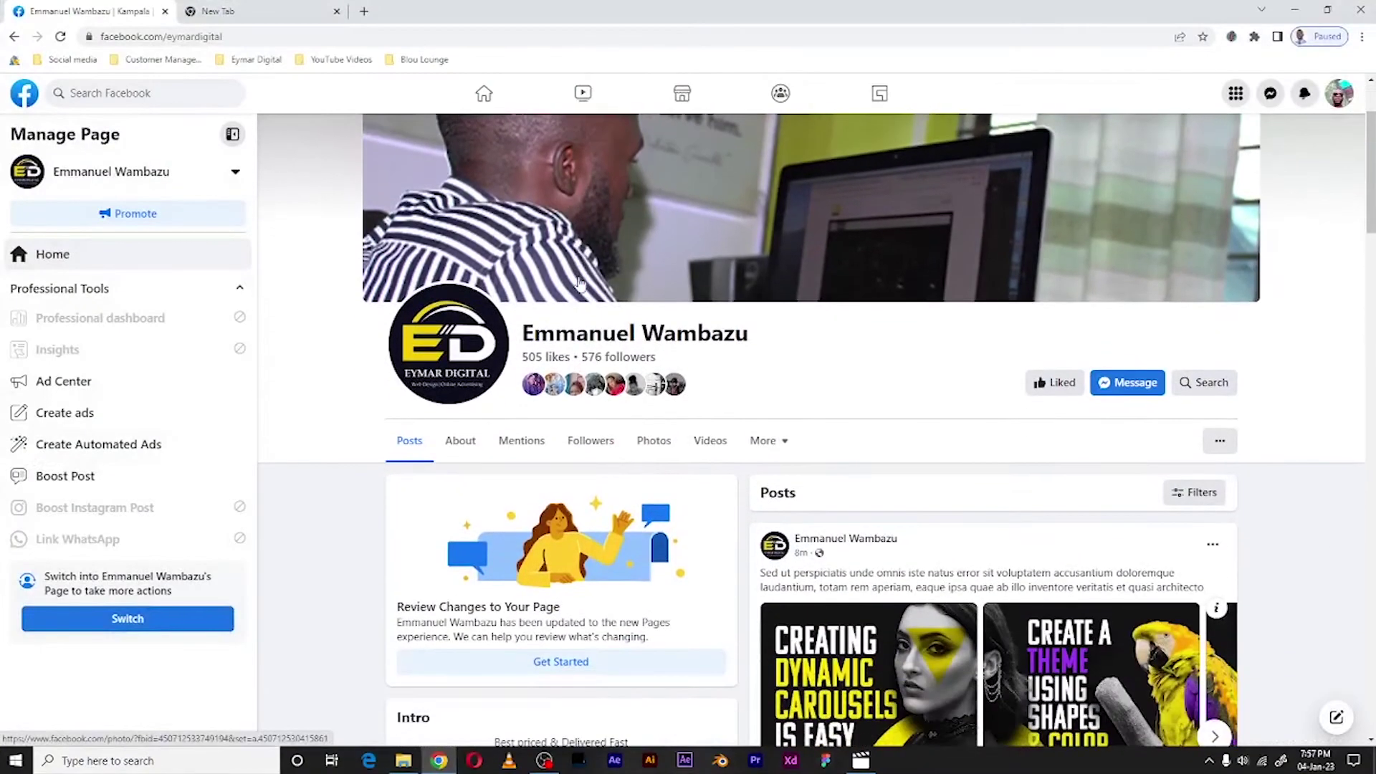
pyautogui.scroll(-2, 579, 283)
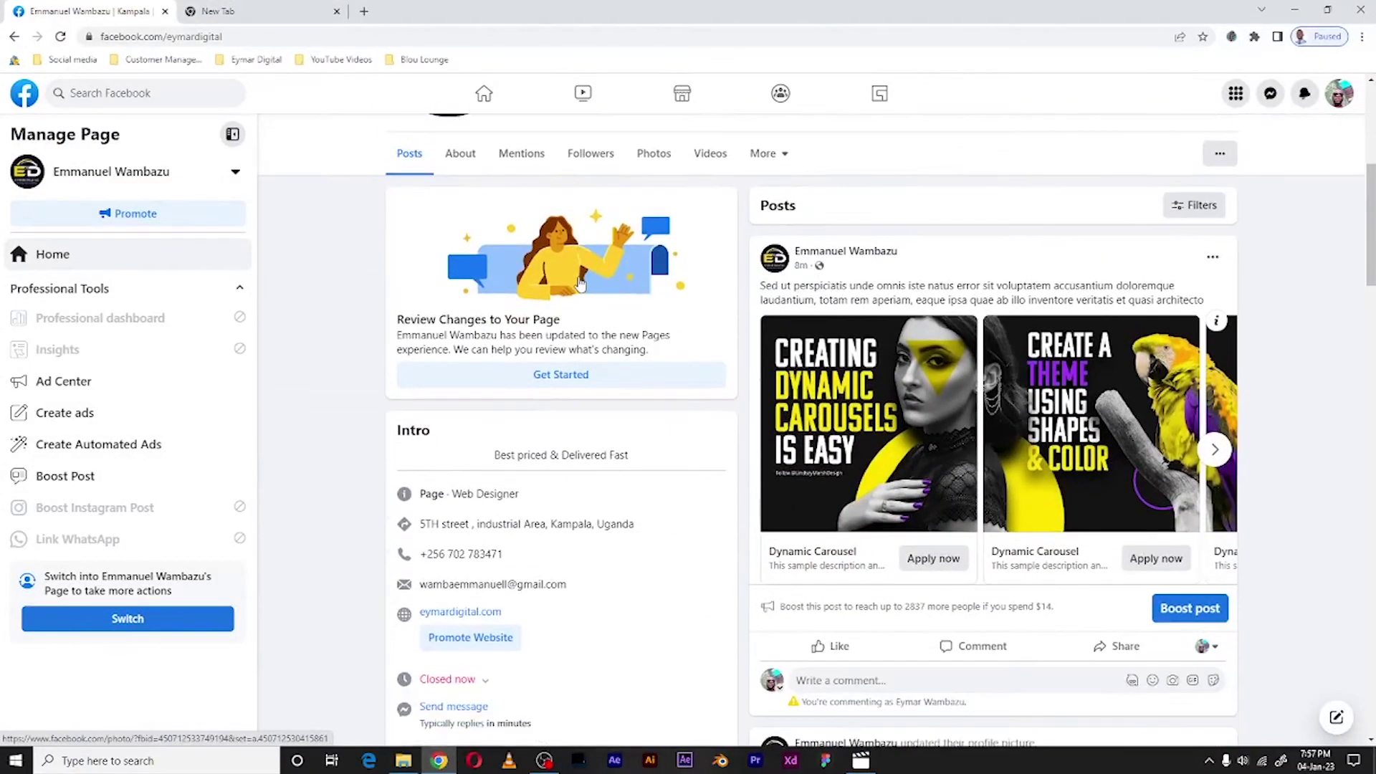
# Preview the carousel post's cards forward and back to the first, then switch to the blank new tab.
pyautogui.click(1216, 450)
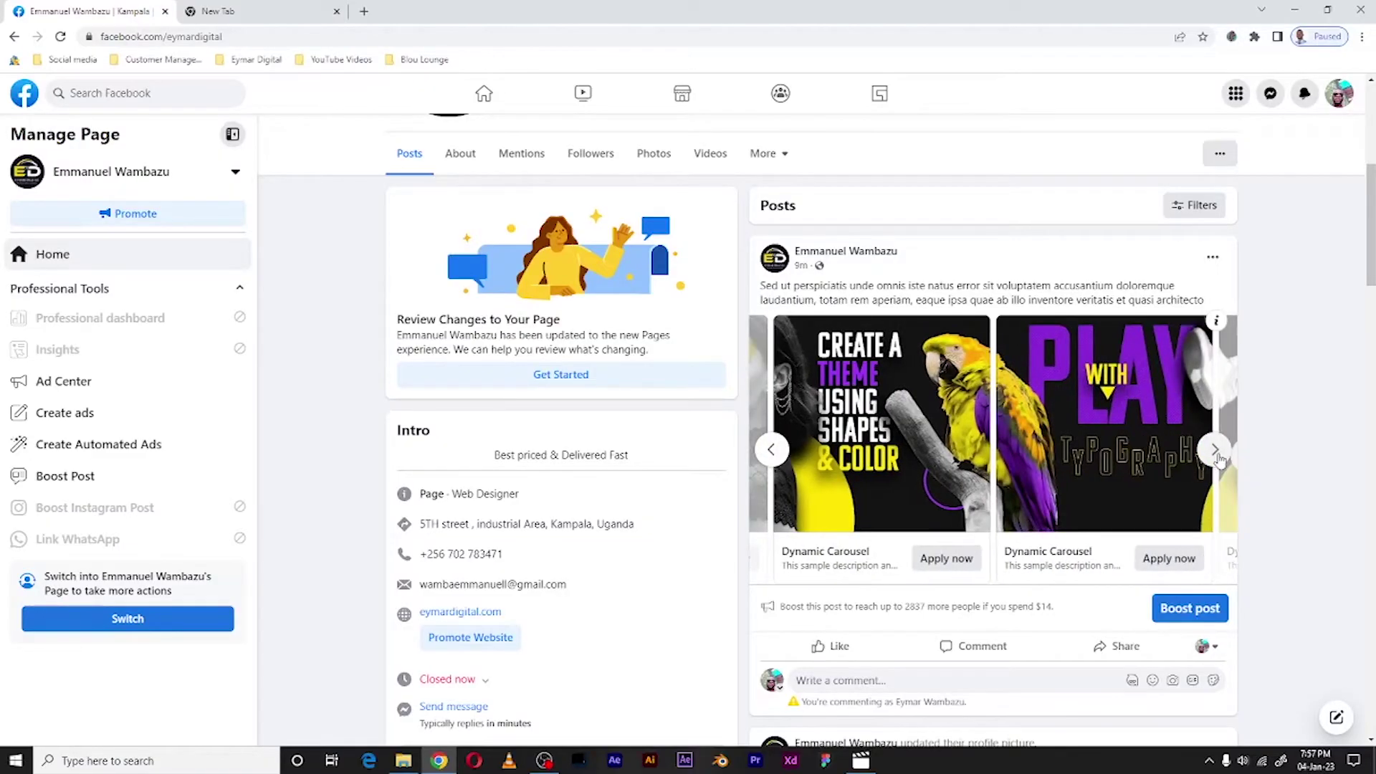
pyautogui.click(1216, 450)
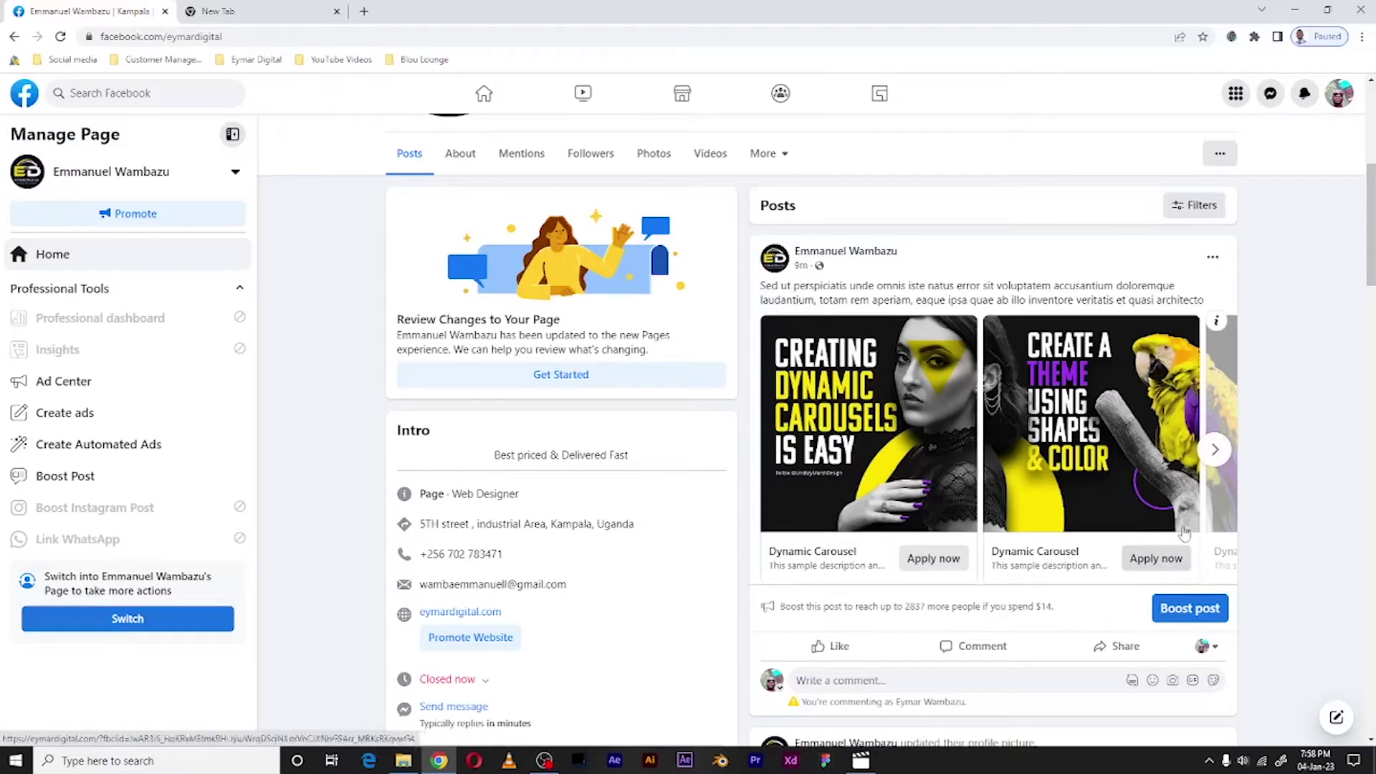
pyautogui.click(1215, 449)
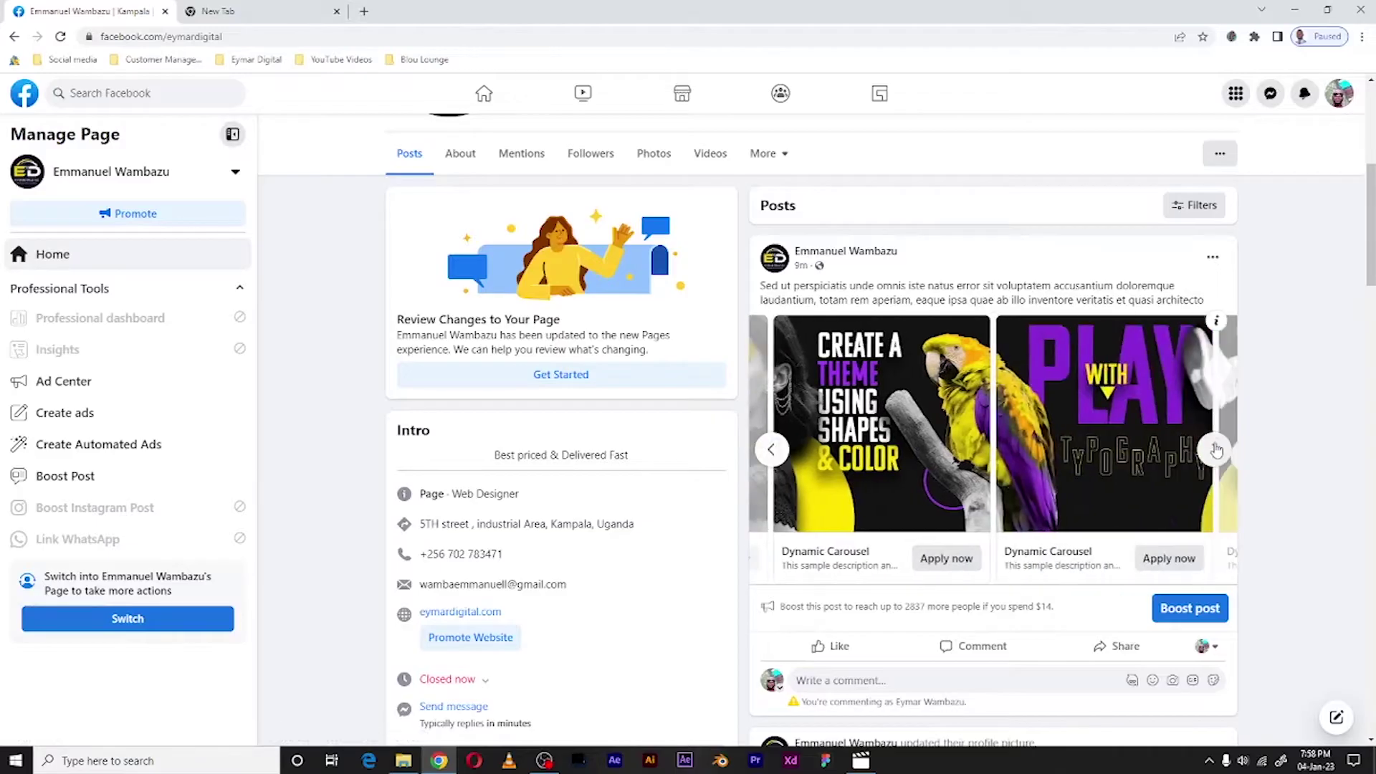
pyautogui.click(772, 450)
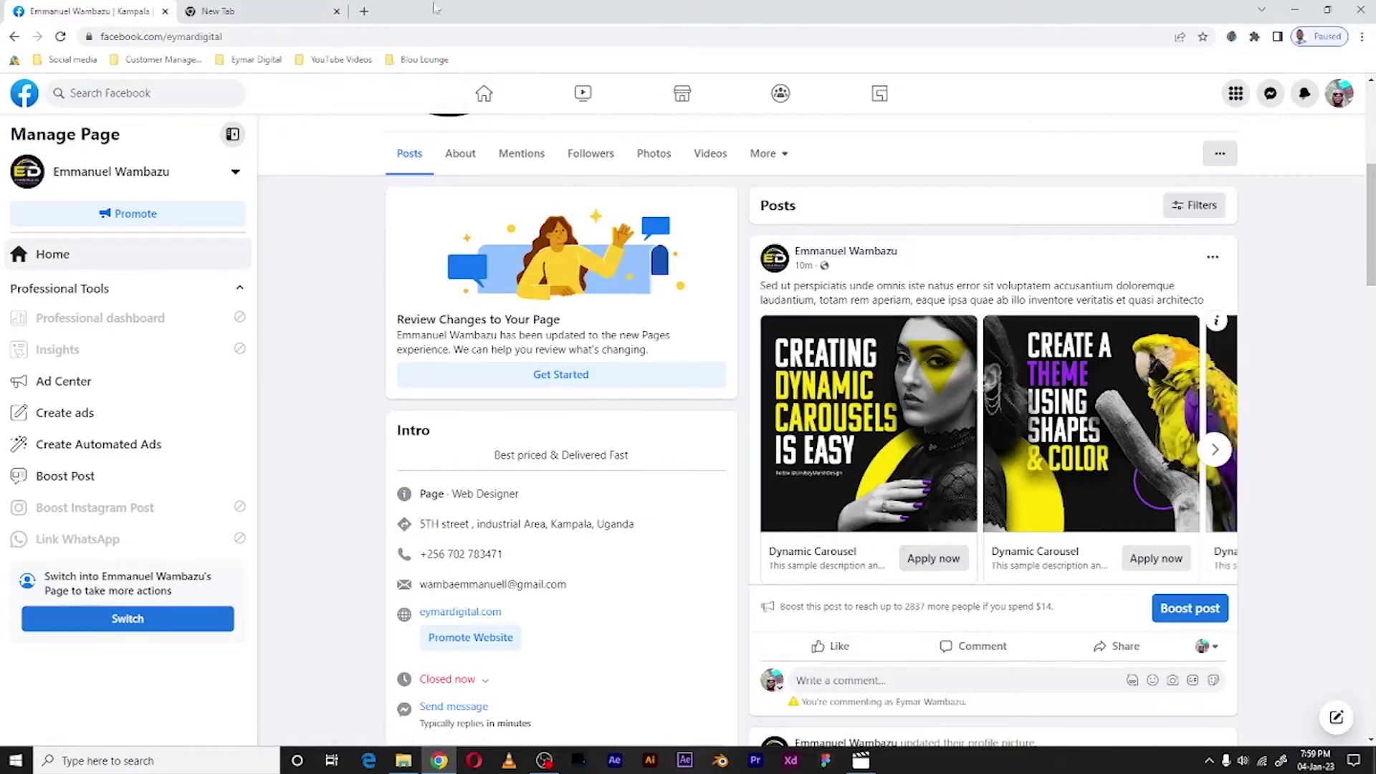
pyautogui.click(233, 12)
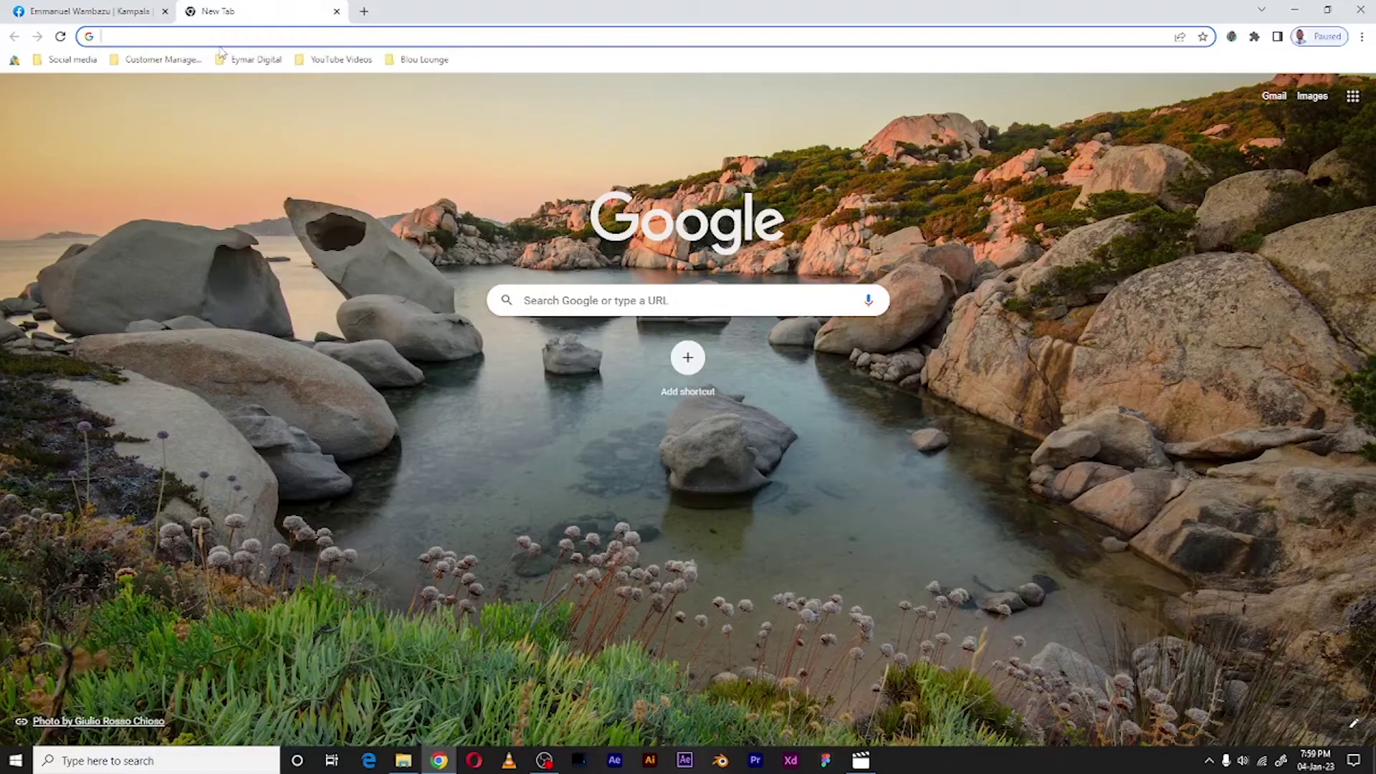
# Load business.facebook.com and bring up the Create new campaign dialog in Ads Manager.
pyautogui.write('busin')
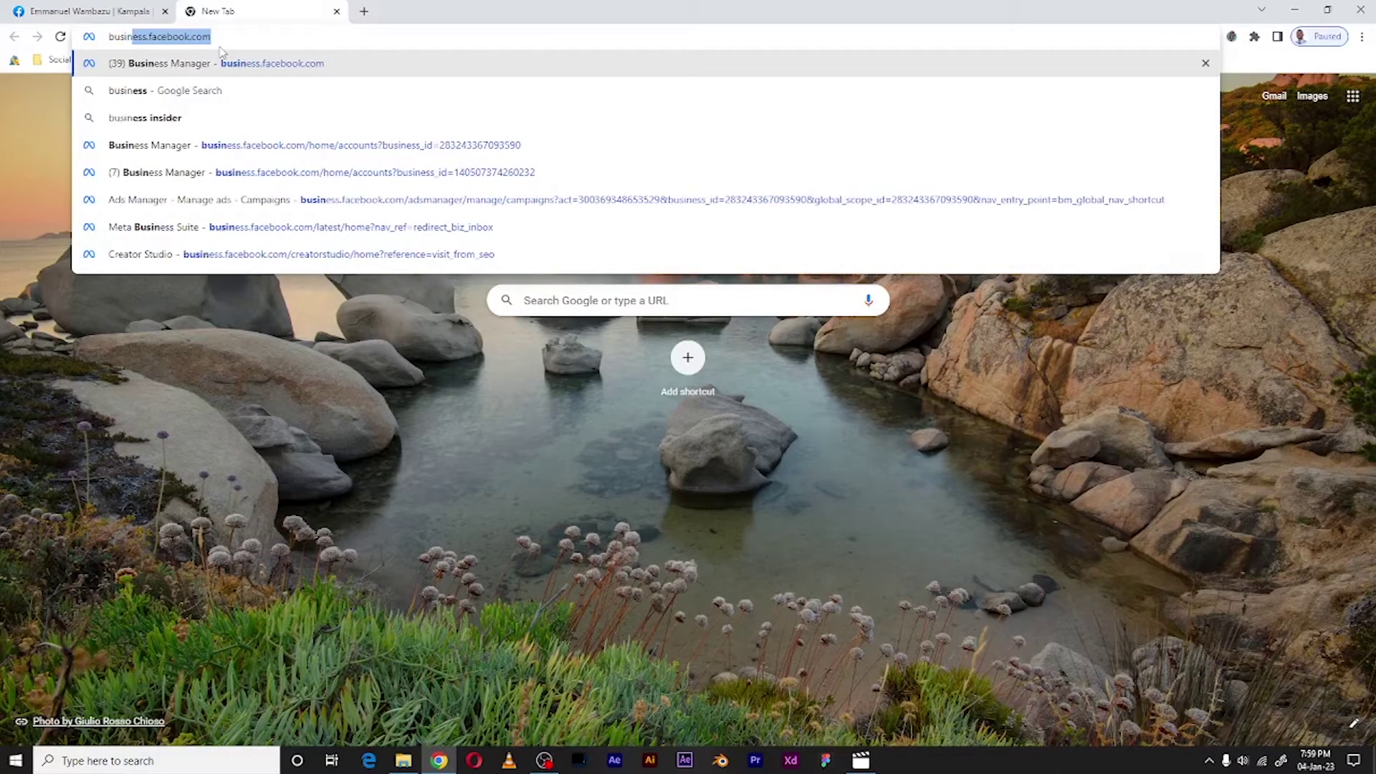
pyautogui.press('Return')
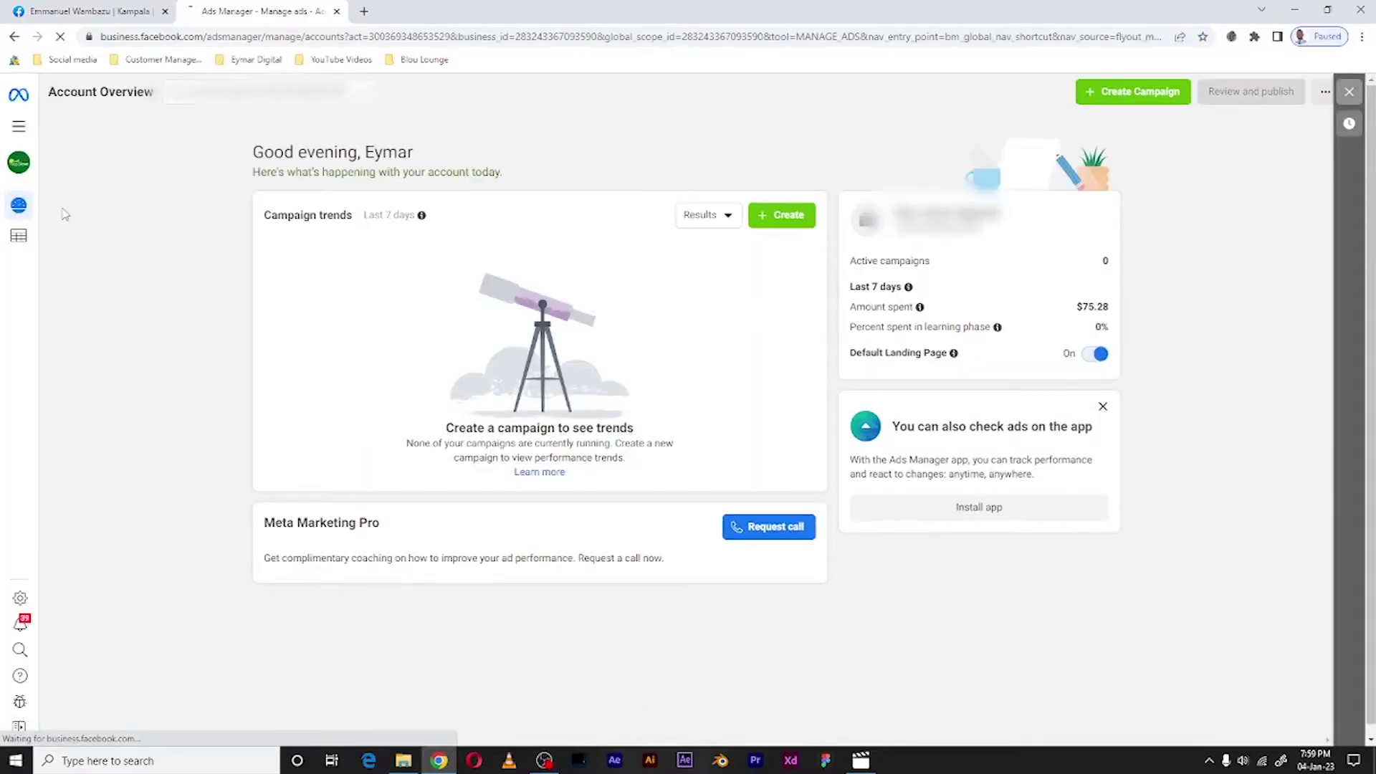
pyautogui.click(1106, 97)
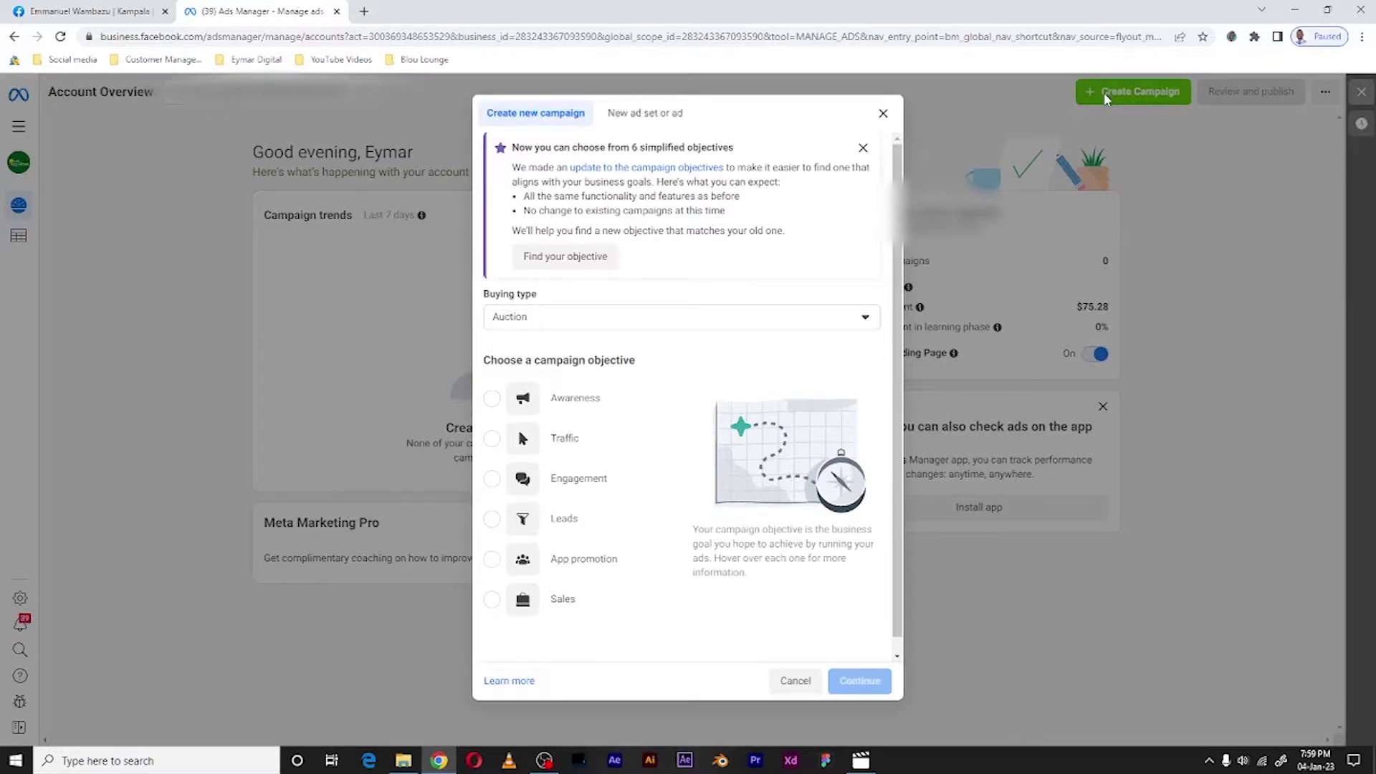
# Create a draft campaign with the Traffic objective and Auction buying type.
pyautogui.moveTo(490, 435)
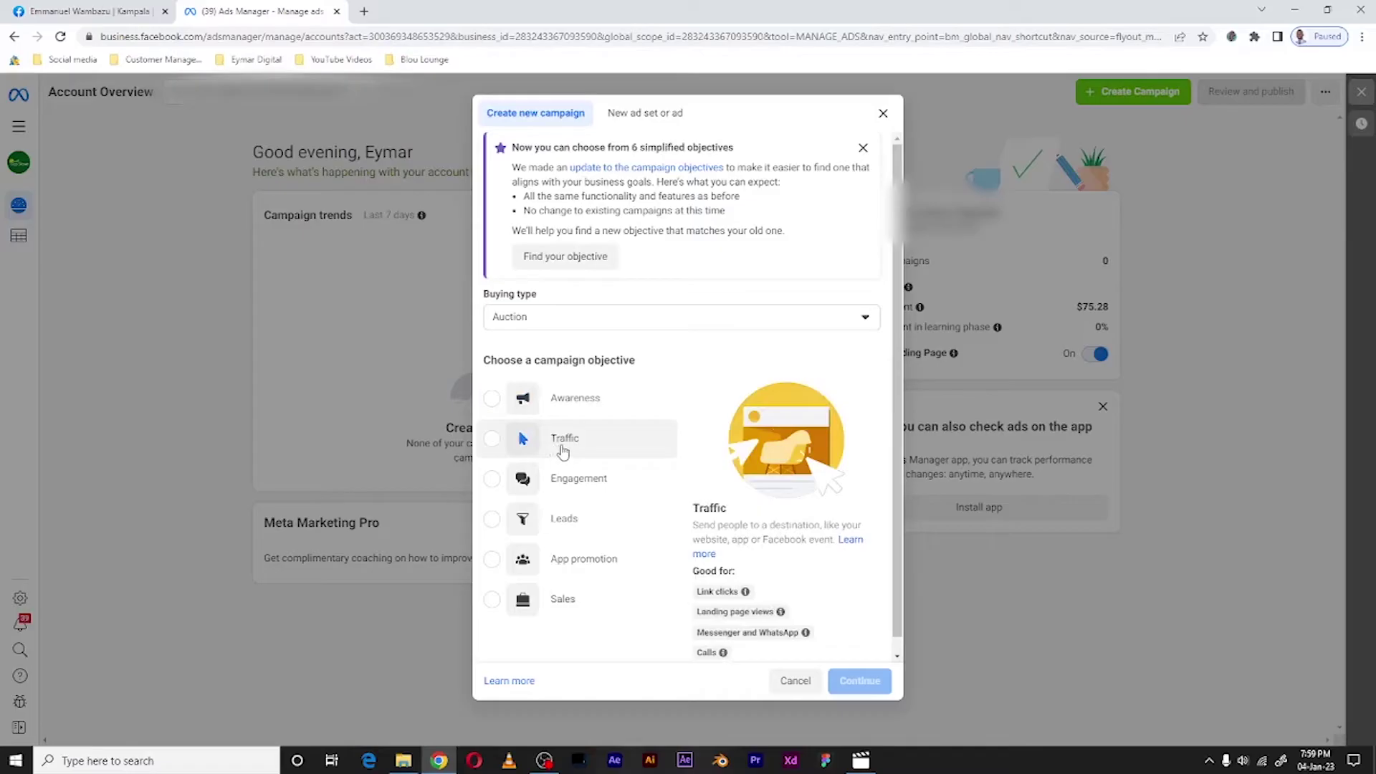
pyautogui.click(563, 448)
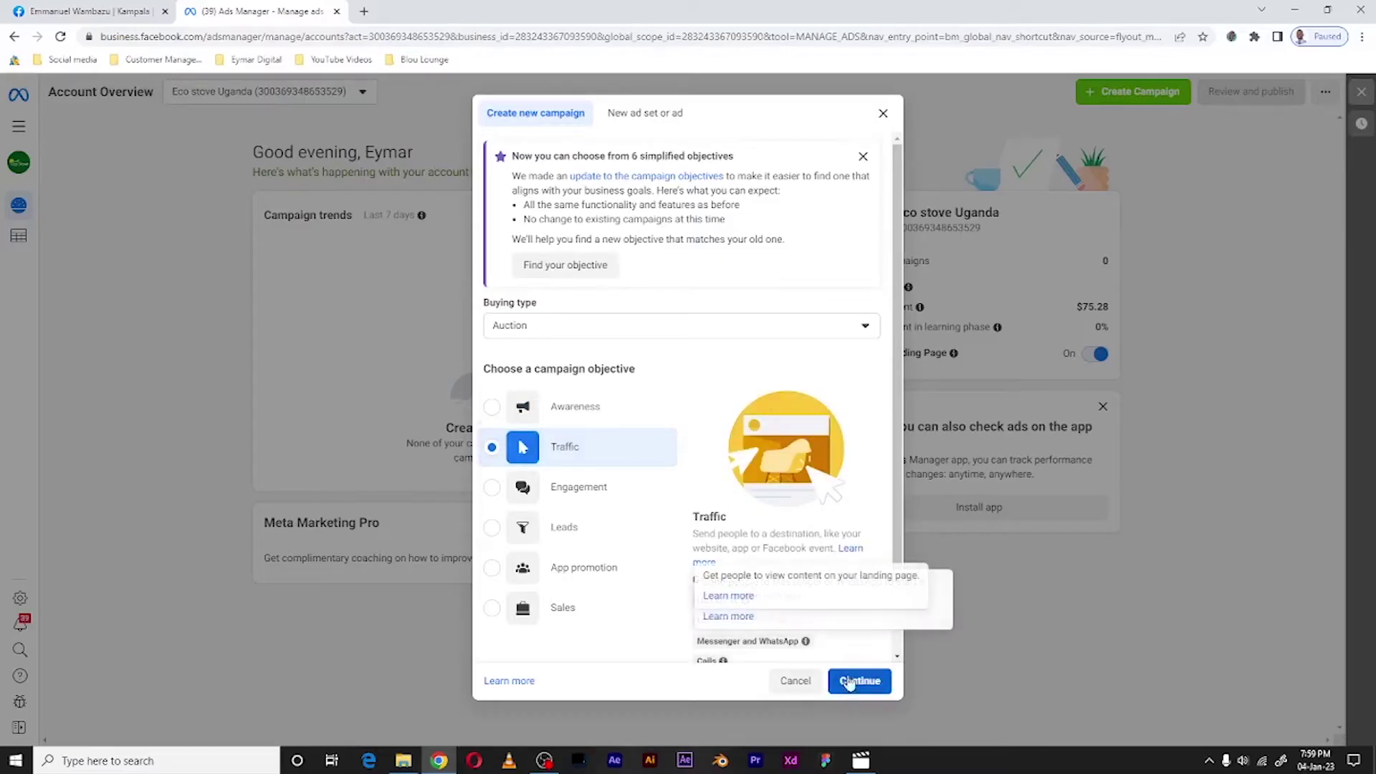
pyautogui.click(857, 681)
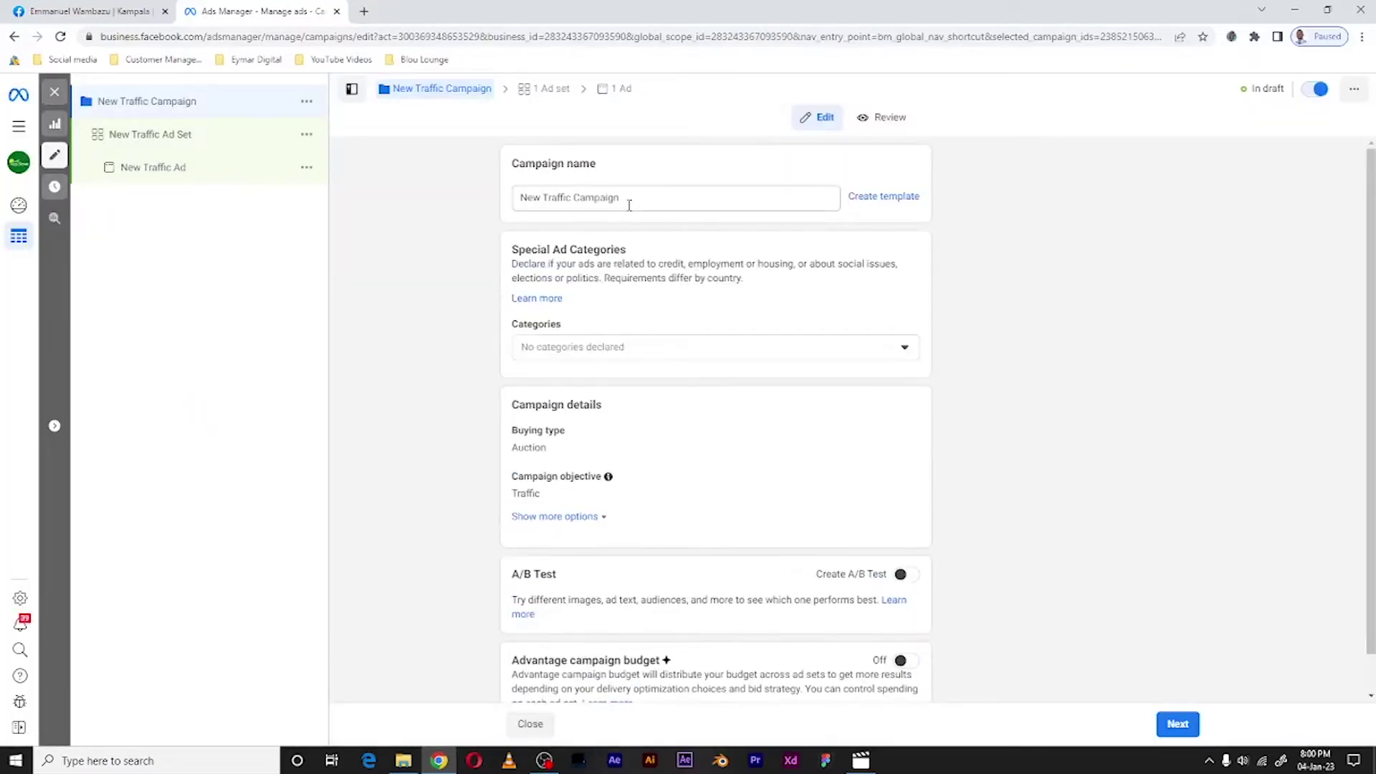
# Rename the campaign to 'Carousel post 005' and continue to the ad set settings.
pyautogui.click(629, 204)
pyautogui.tripleClick(629, 200)
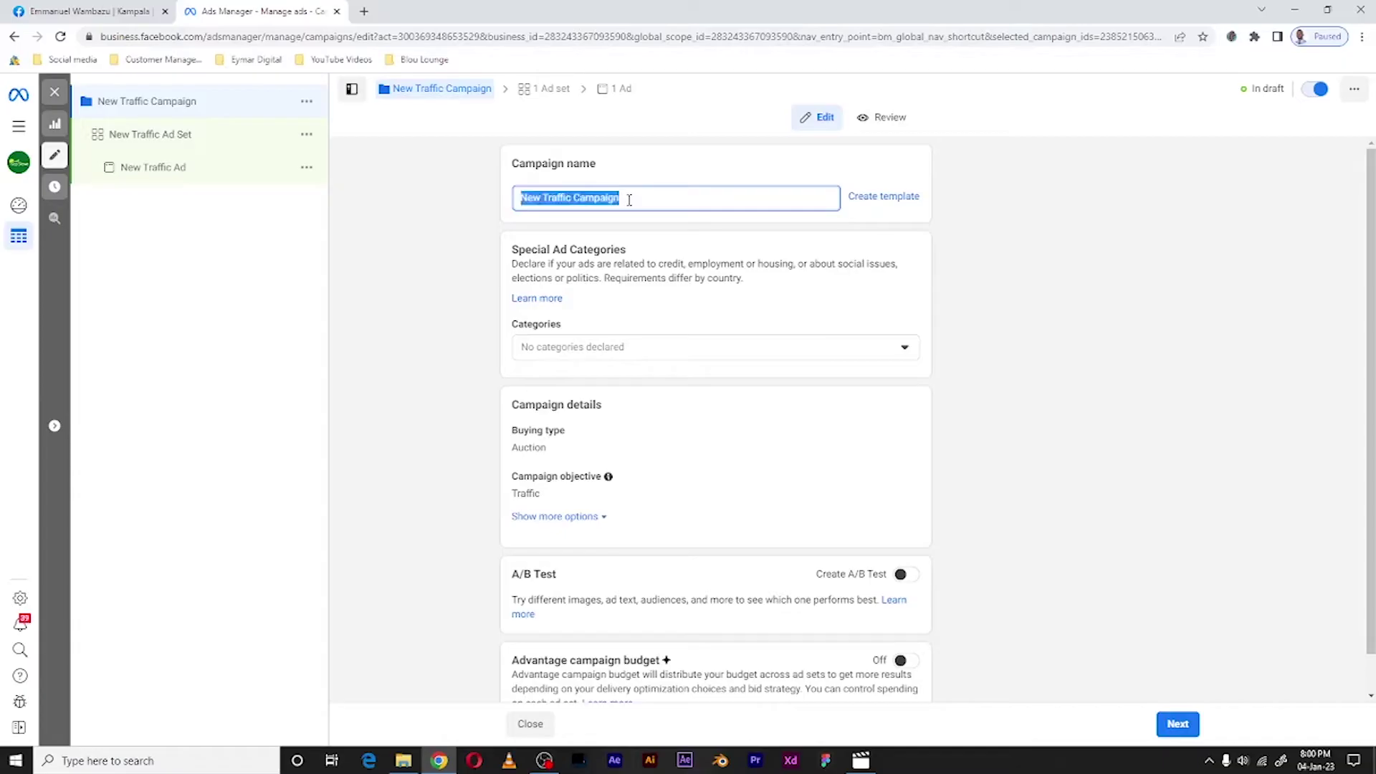
pyautogui.write('Carou')
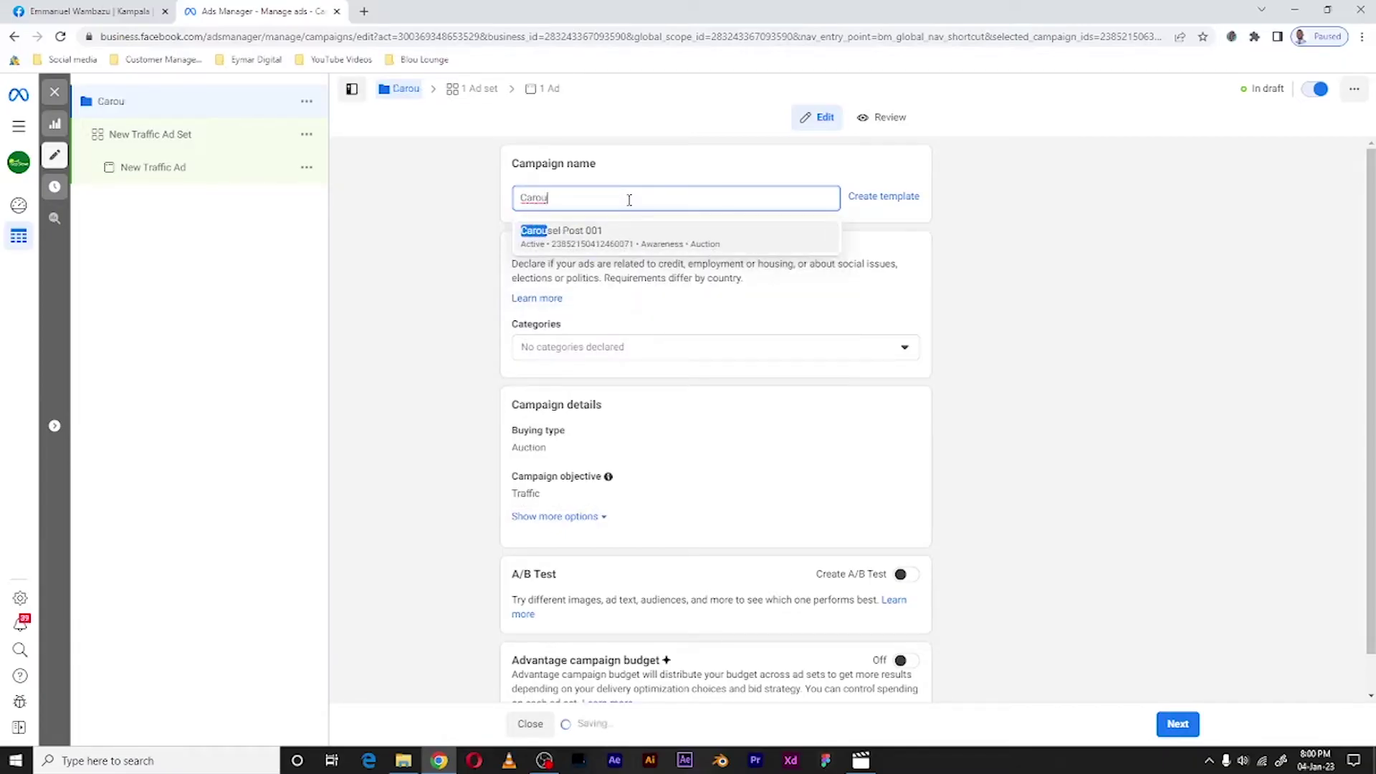
pyautogui.write('sel po')
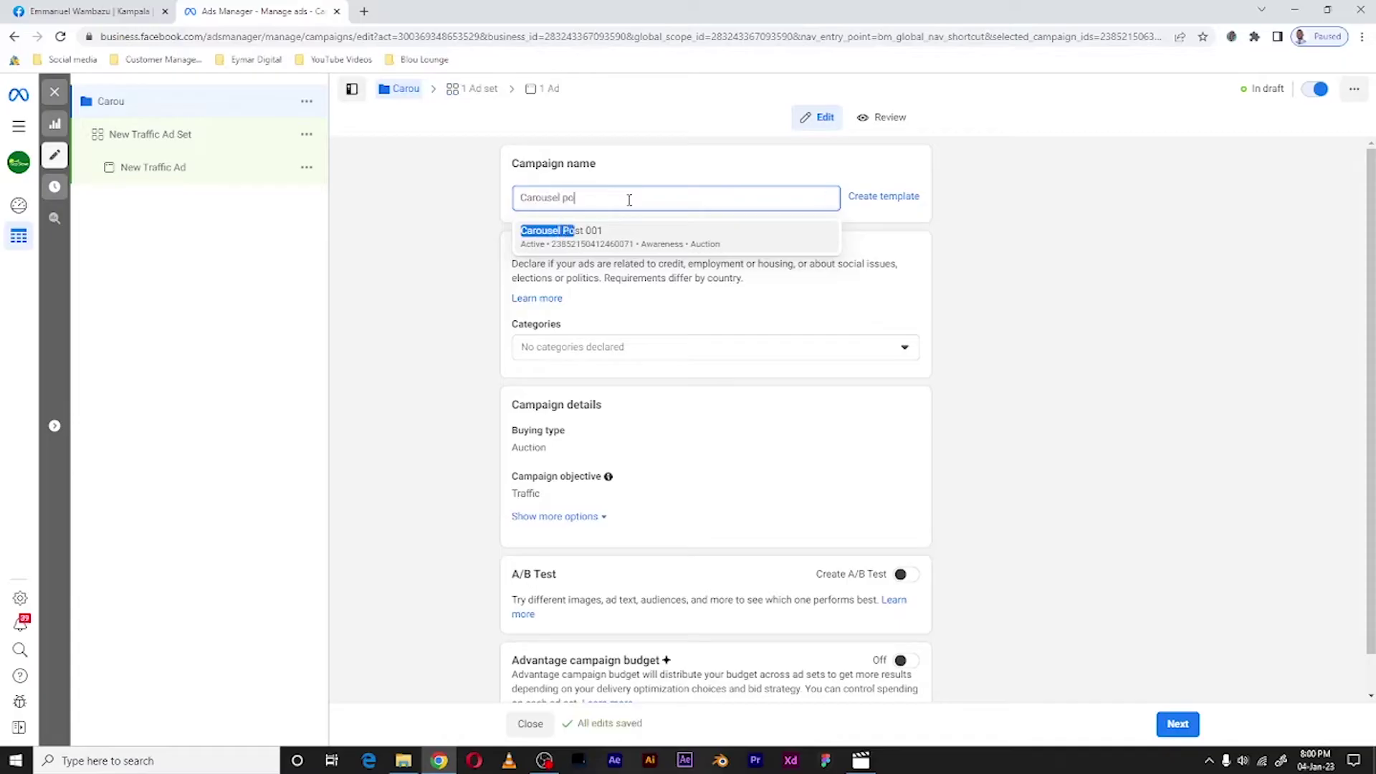
pyautogui.write('st 0')
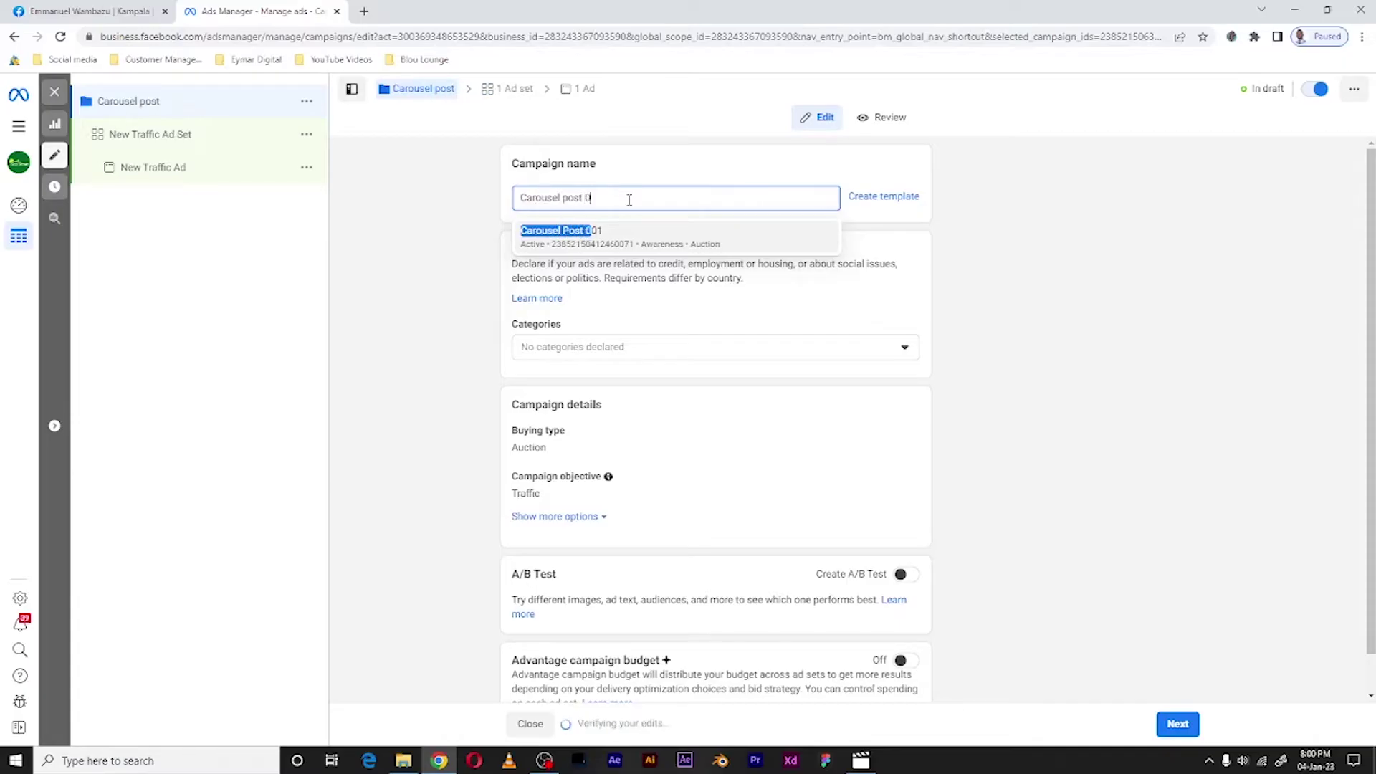
pyautogui.write('05')
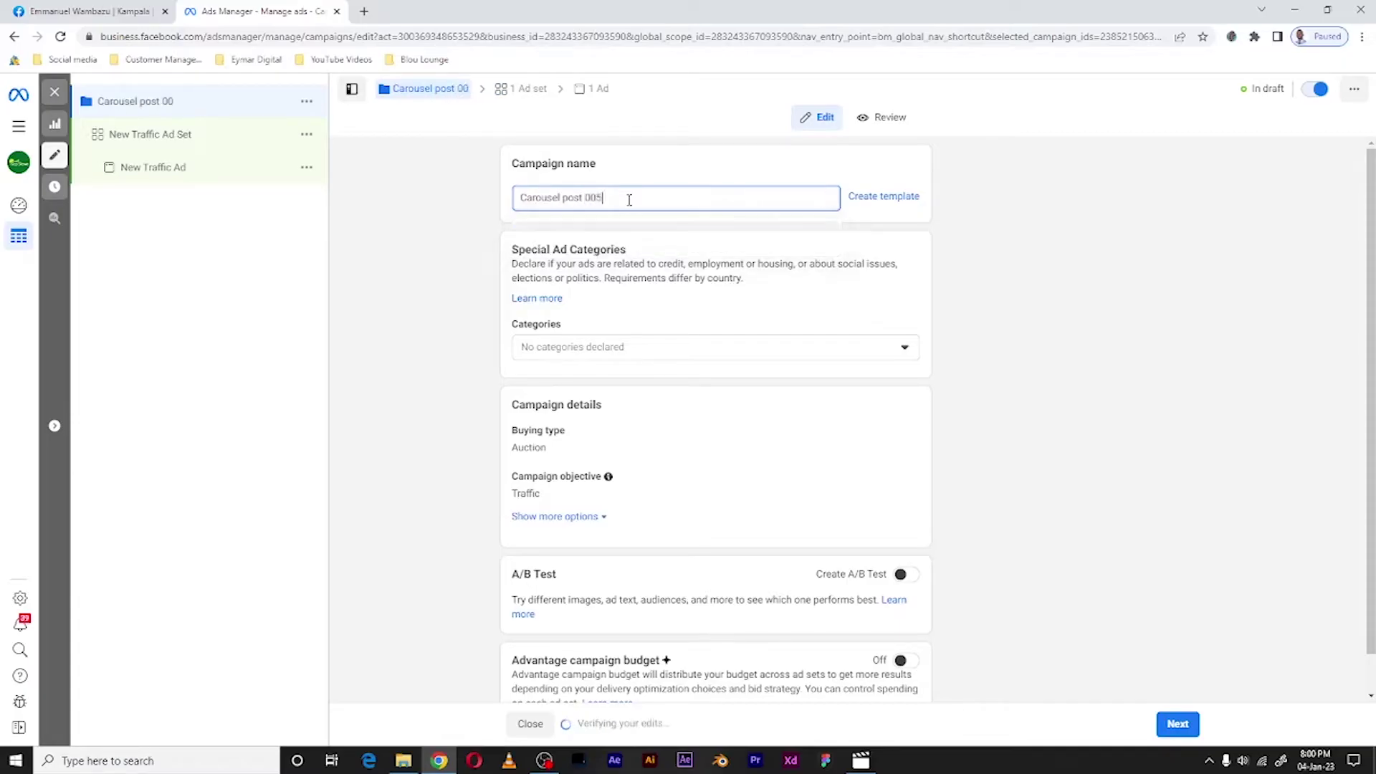
pyautogui.scroll(-1, 640, 226)
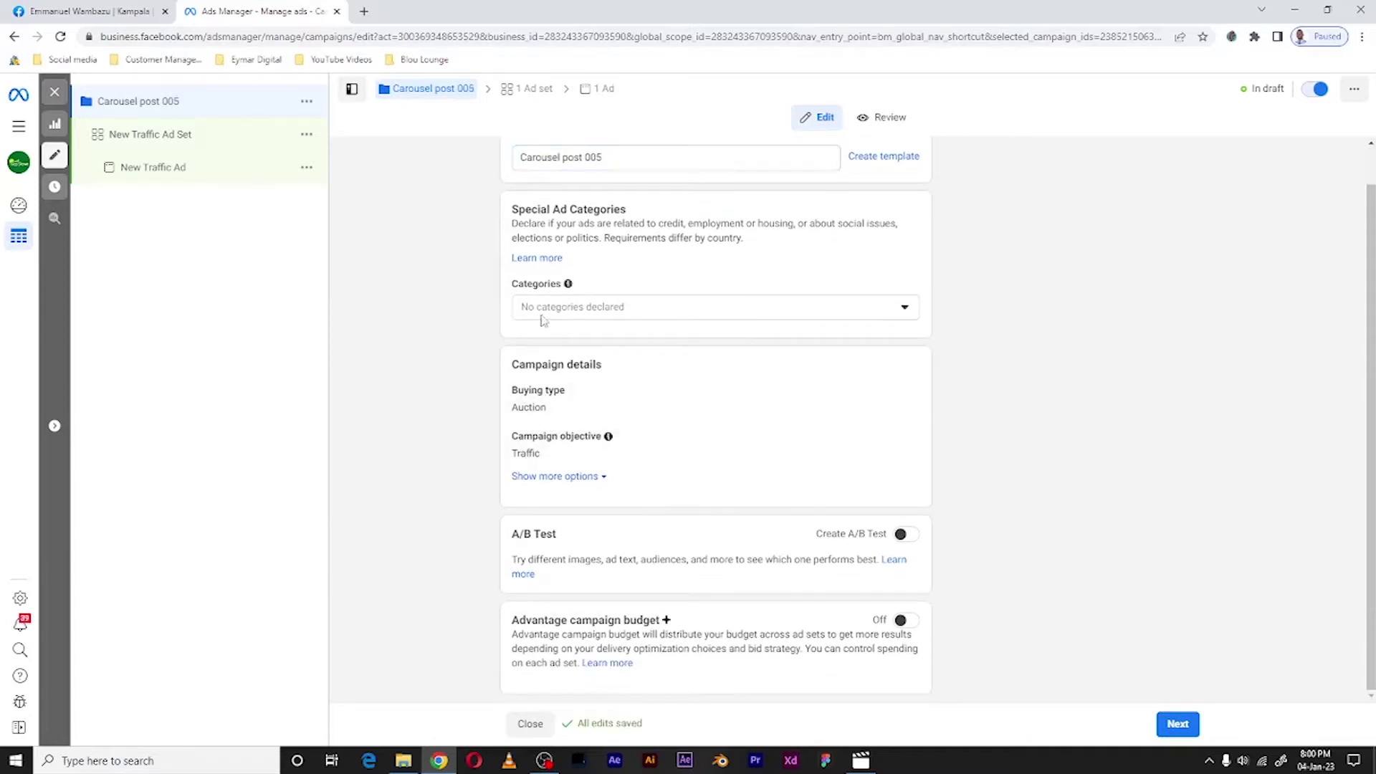
pyautogui.scroll(1, 780, 417)
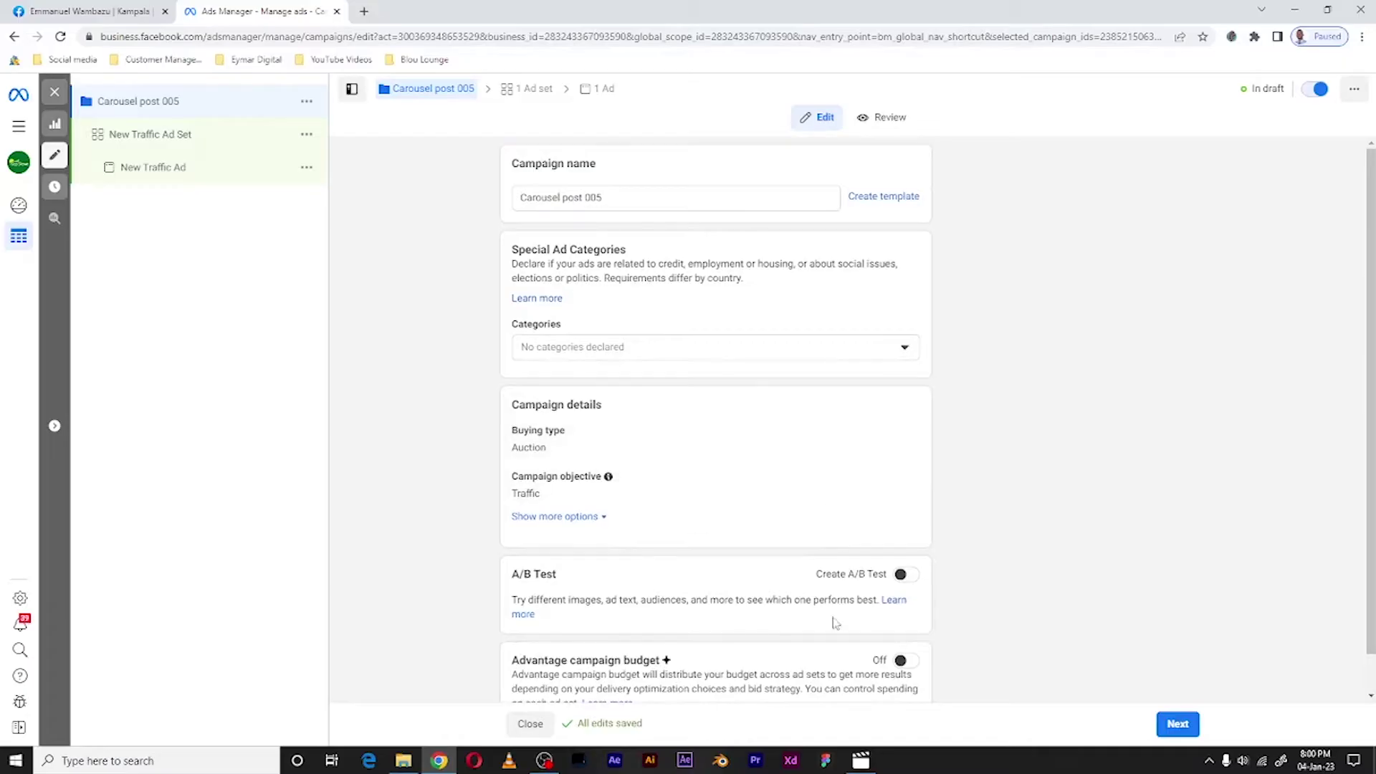
pyautogui.click(1176, 721)
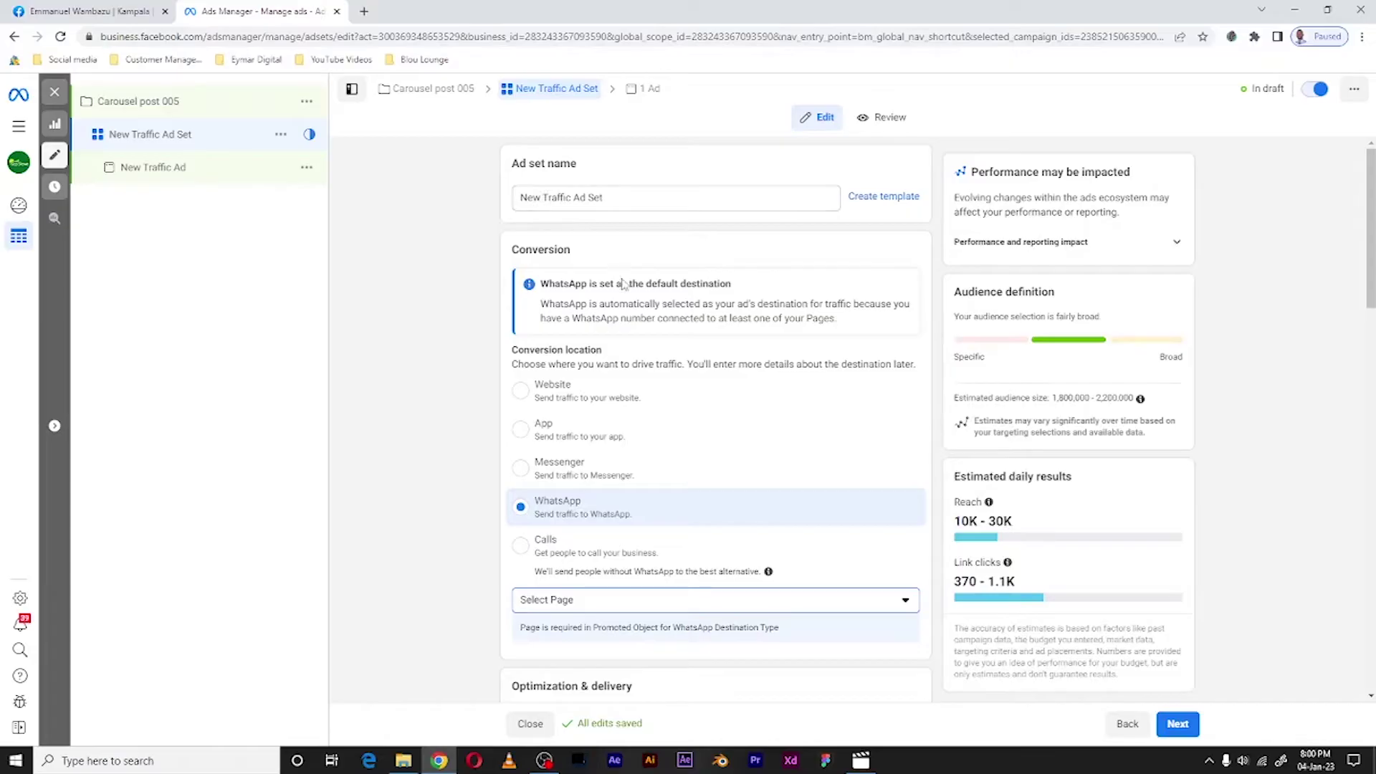
# Change the ad set's conversion location from WhatsApp to Messenger.
pyautogui.scroll(-2, 623, 309)
pyautogui.scroll(-2, 630, 349)
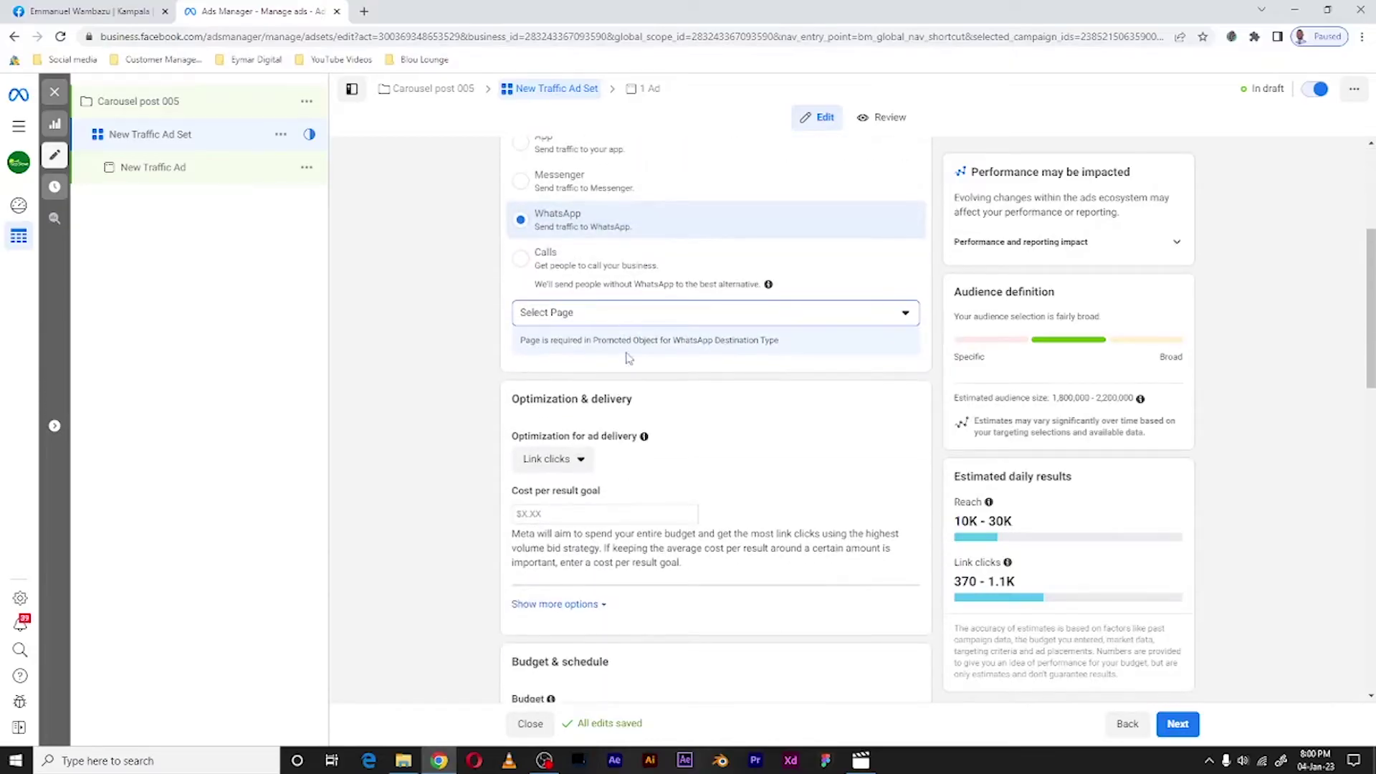
pyautogui.scroll(2, 564, 285)
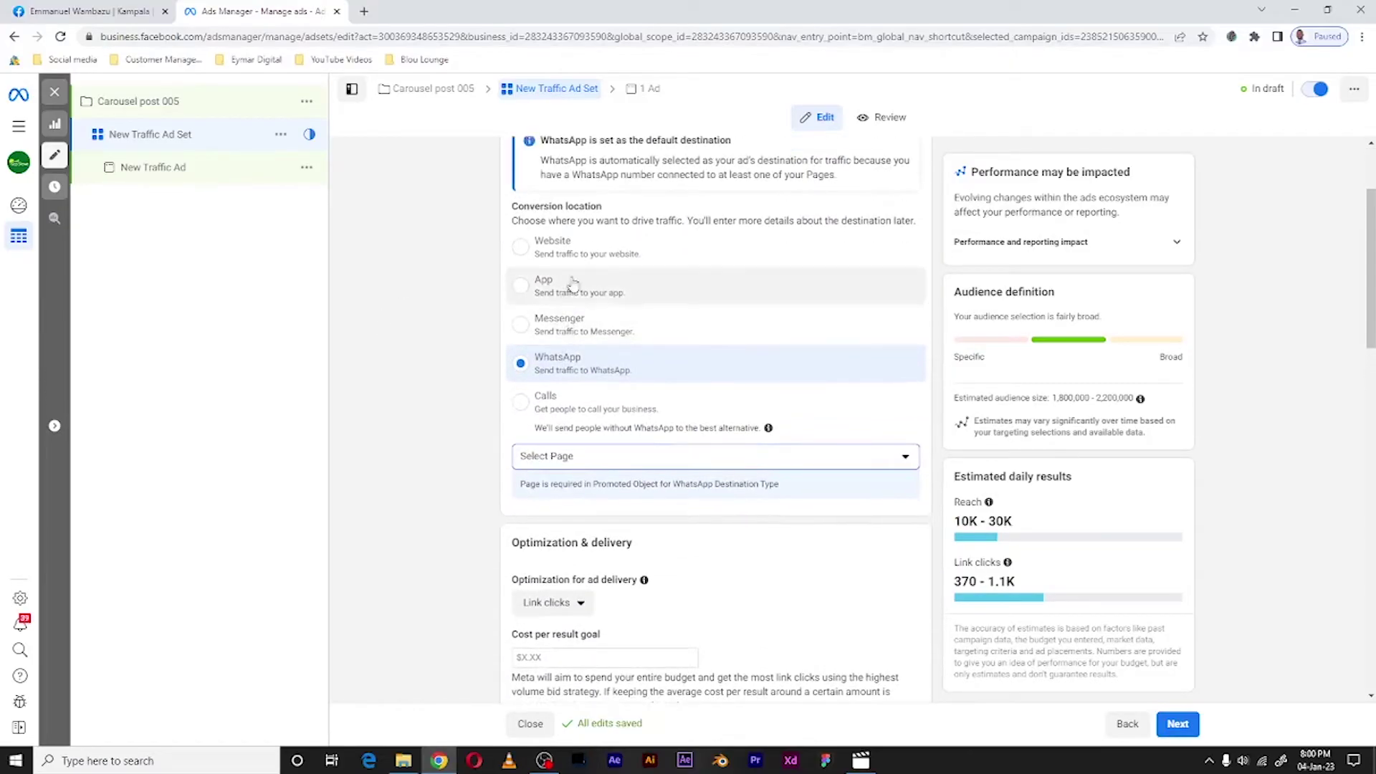
pyautogui.scroll(1, 672, 208)
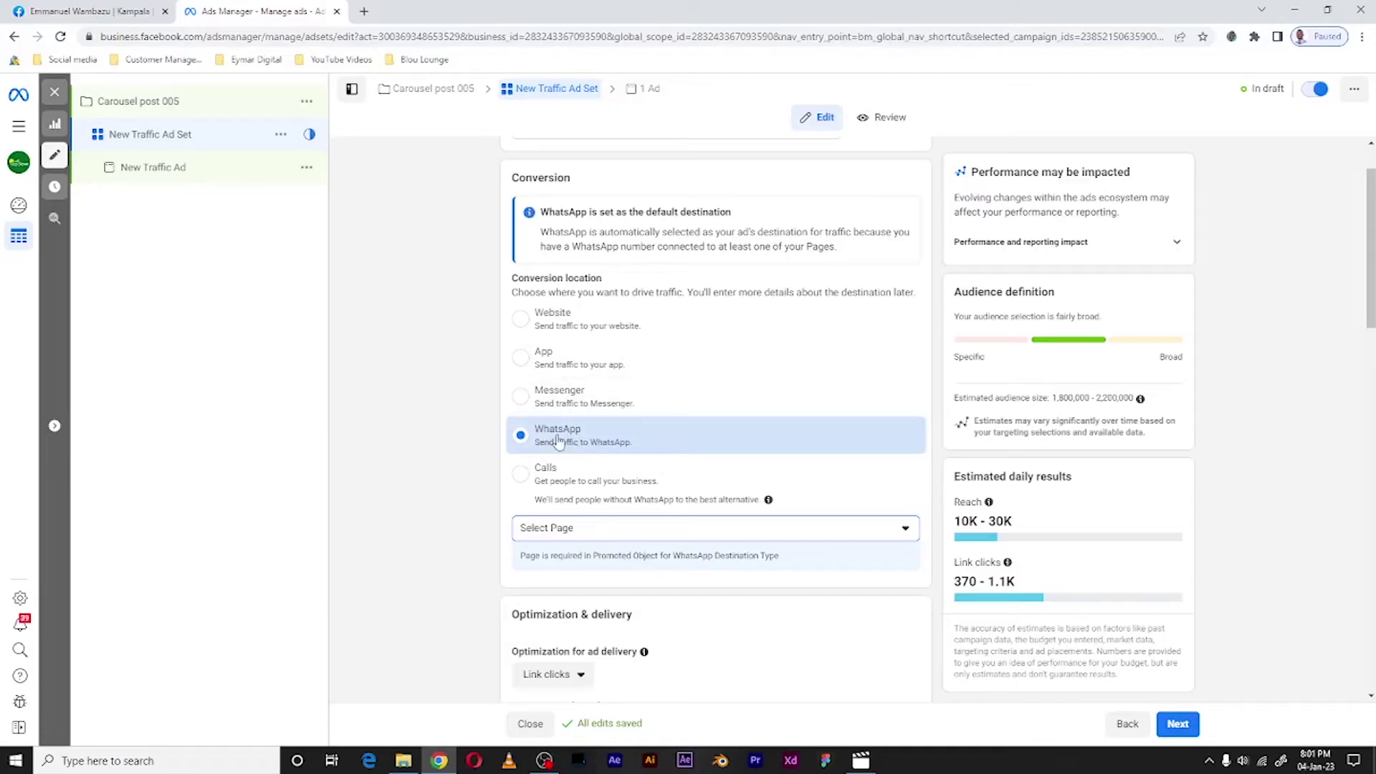
pyautogui.click(523, 401)
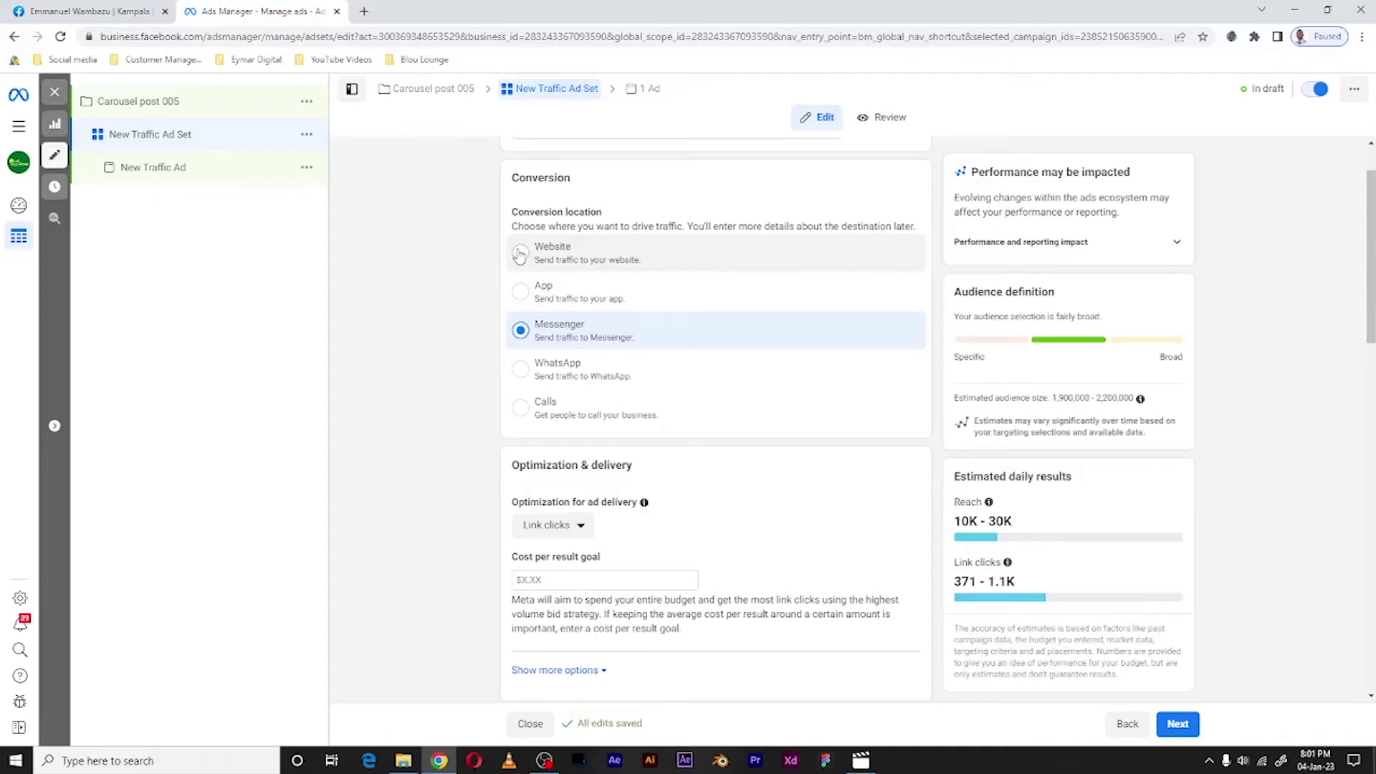
pyautogui.click(541, 412)
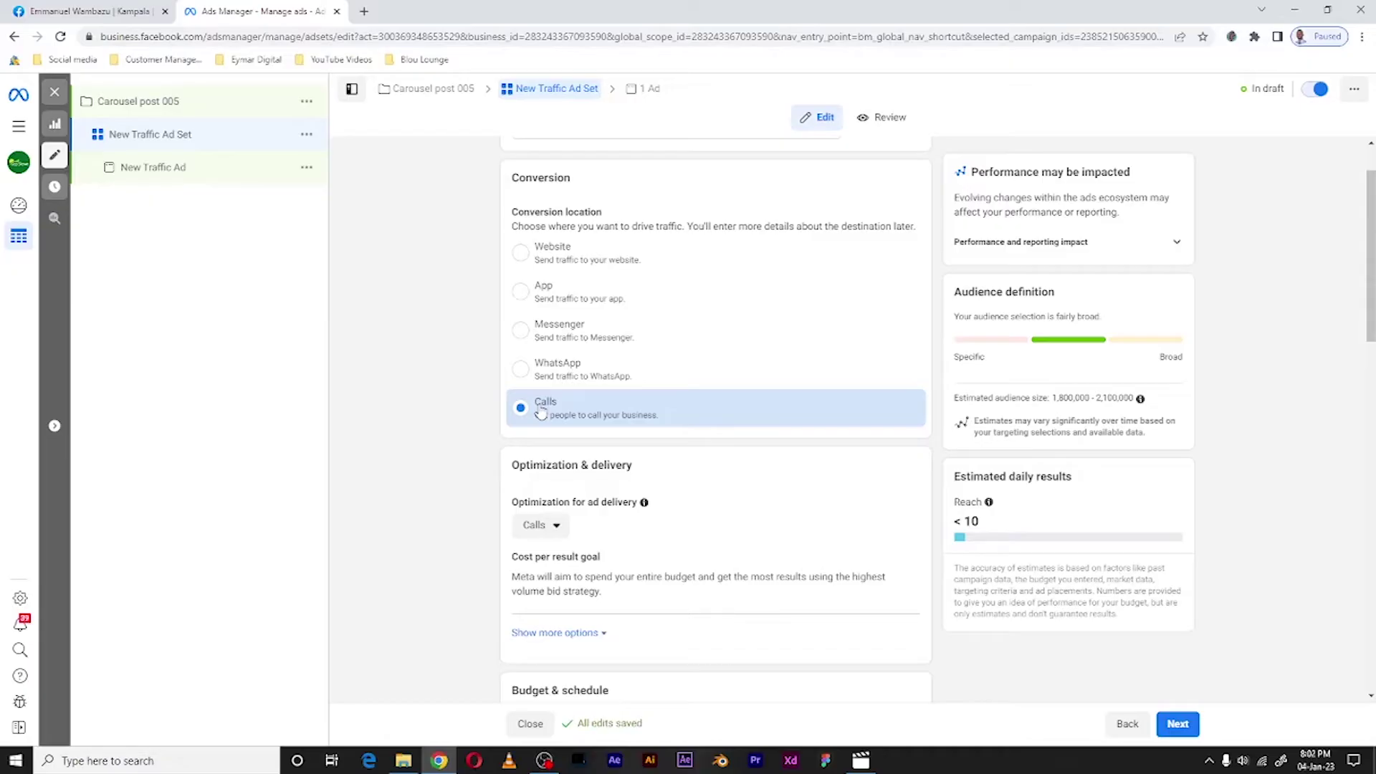
pyautogui.click(566, 336)
# Review the remaining ad set settings ($20.00 daily budget, Uganda) and move on to the ad.
pyautogui.scroll(-3, 670, 347)
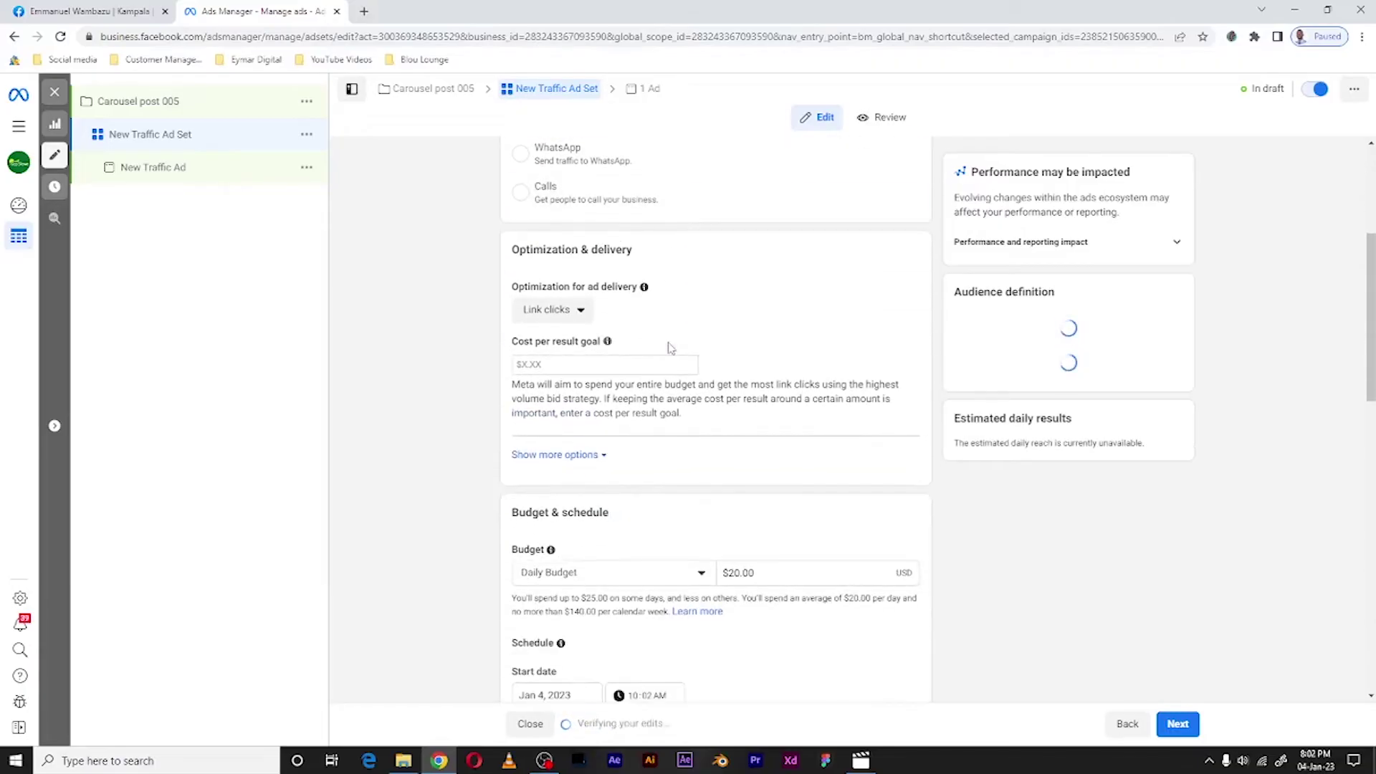
pyautogui.scroll(-5, 668, 347)
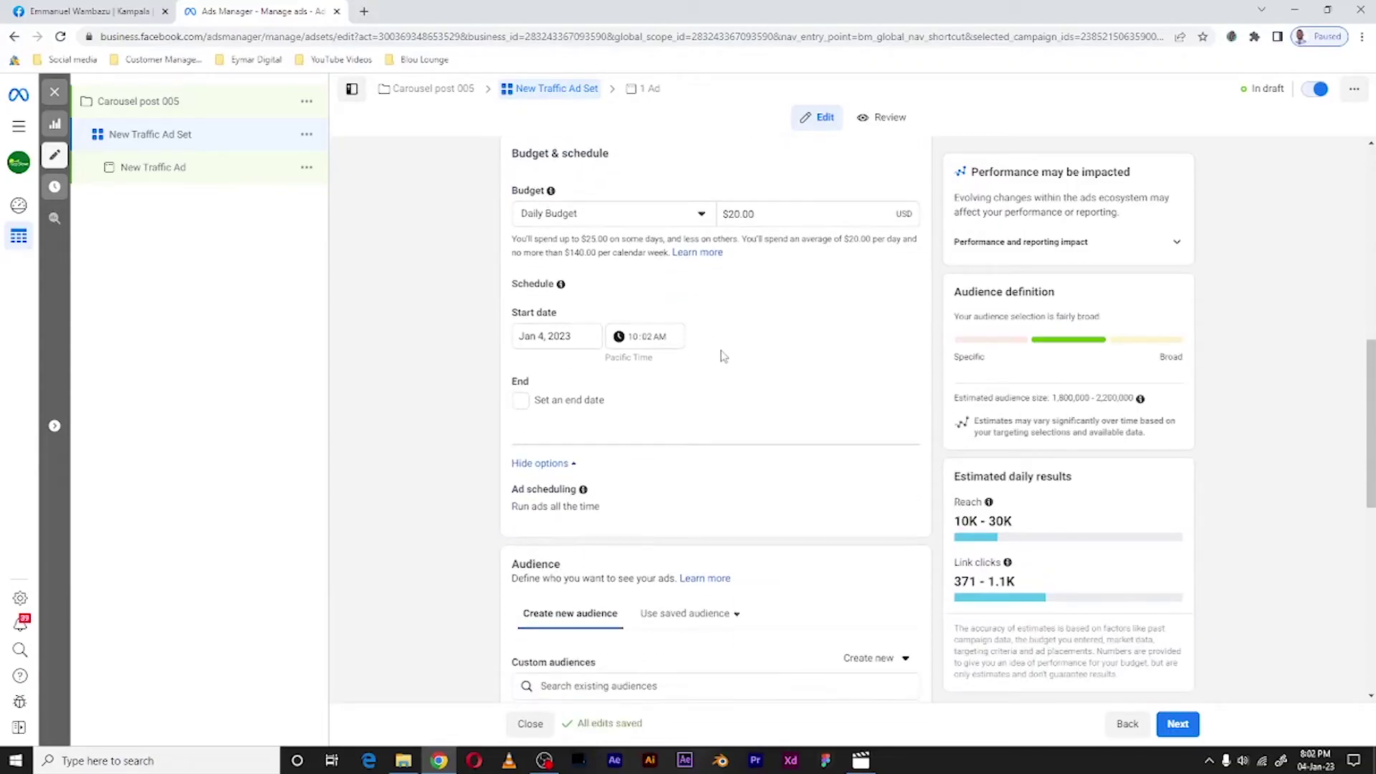
pyautogui.scroll(-2, 722, 356)
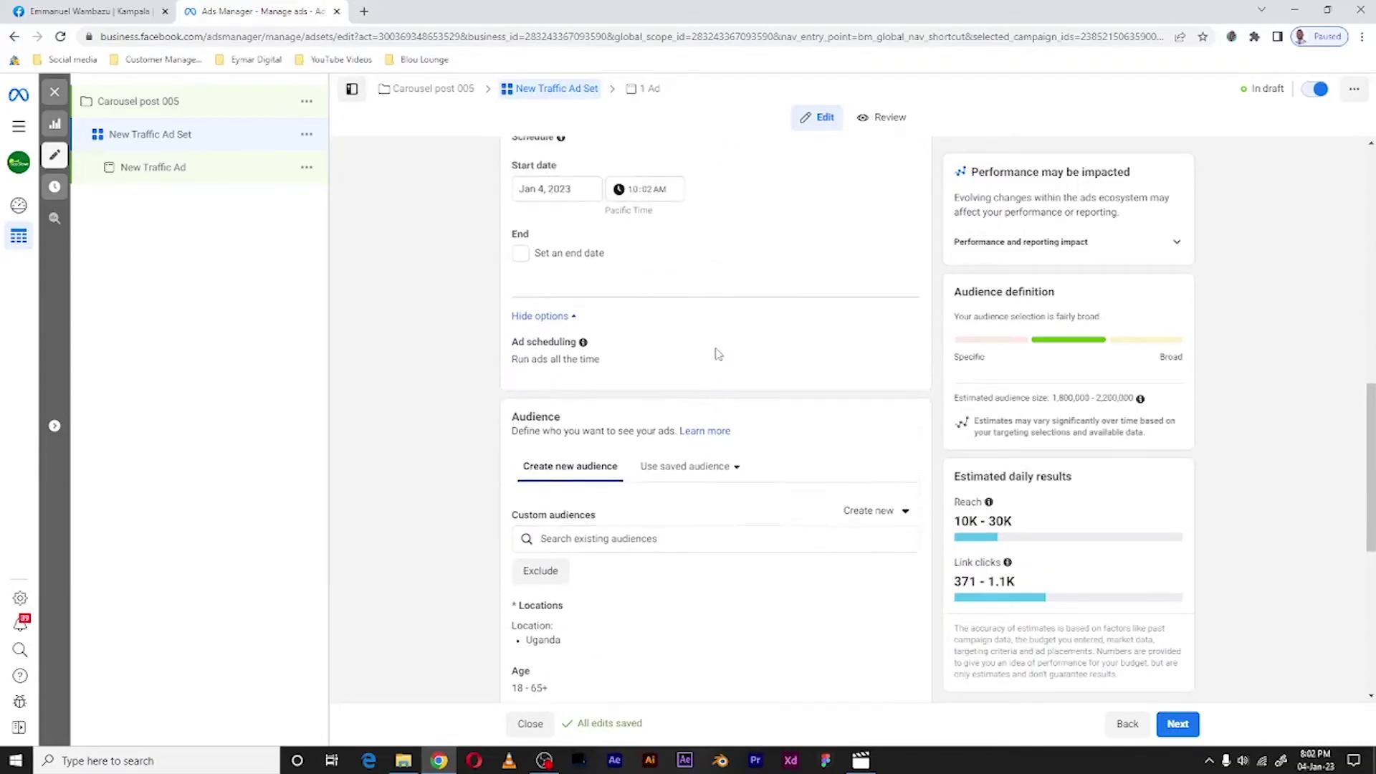
pyautogui.scroll(1, 718, 354)
pyautogui.scroll(-7, 718, 354)
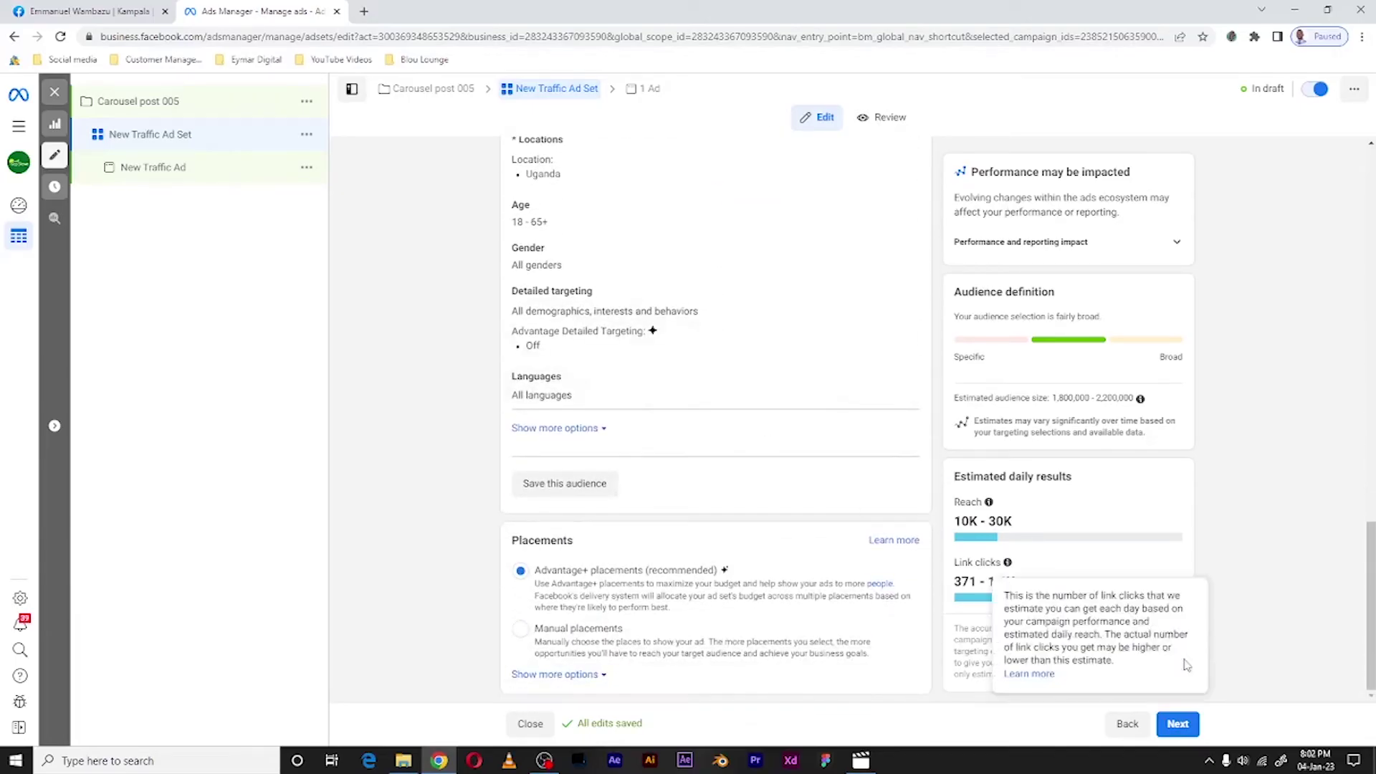
pyautogui.click(1178, 724)
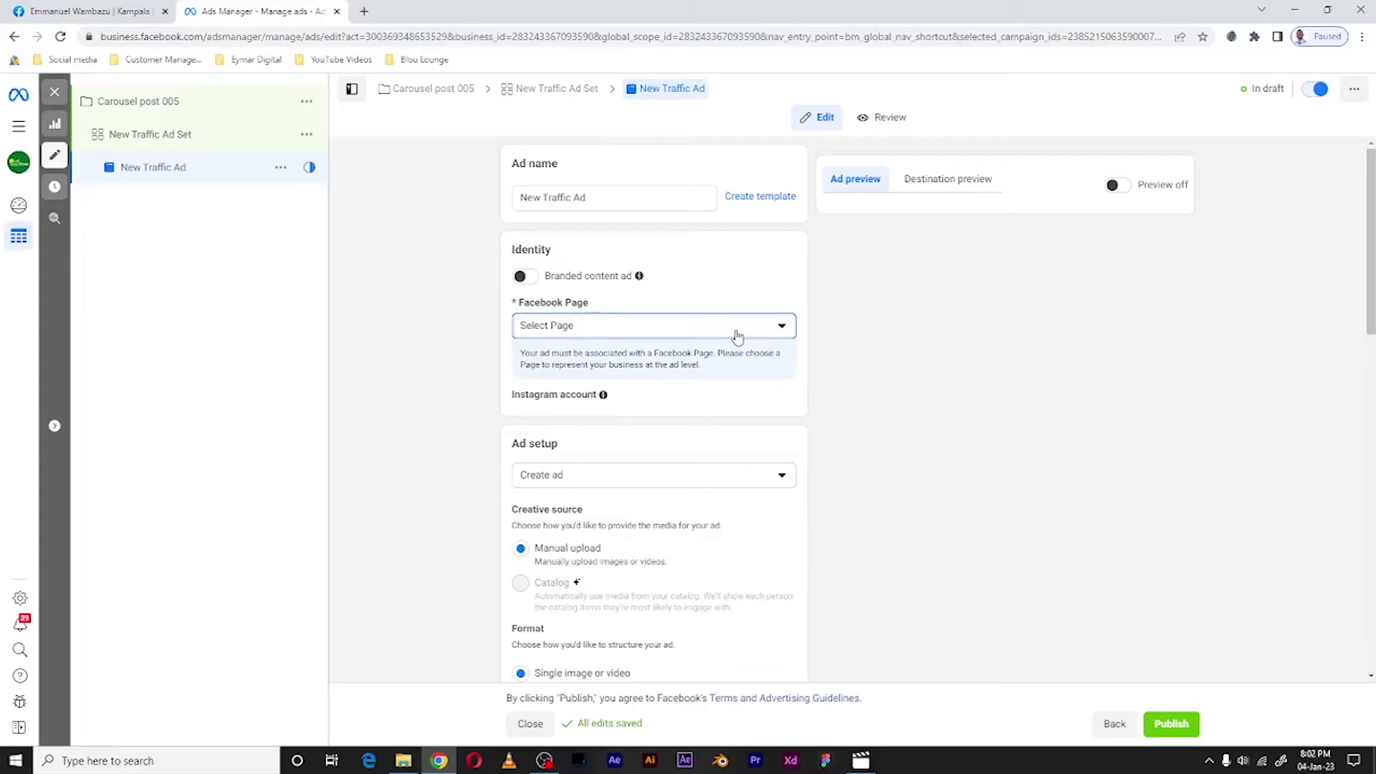
# Choose the personal Facebook Page as the ad's identity.
pyautogui.click(700, 328)
pyautogui.click(761, 384)
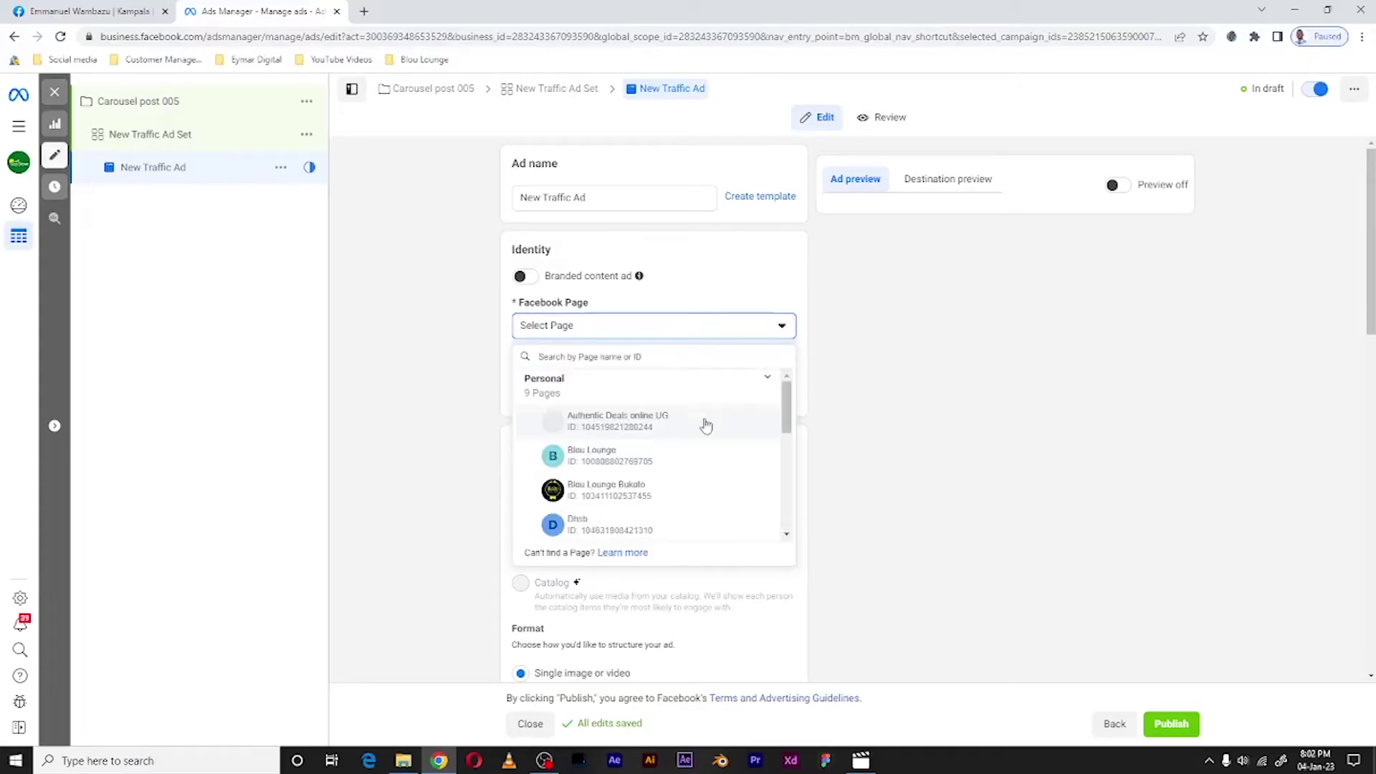
pyautogui.scroll(-1, 655, 485)
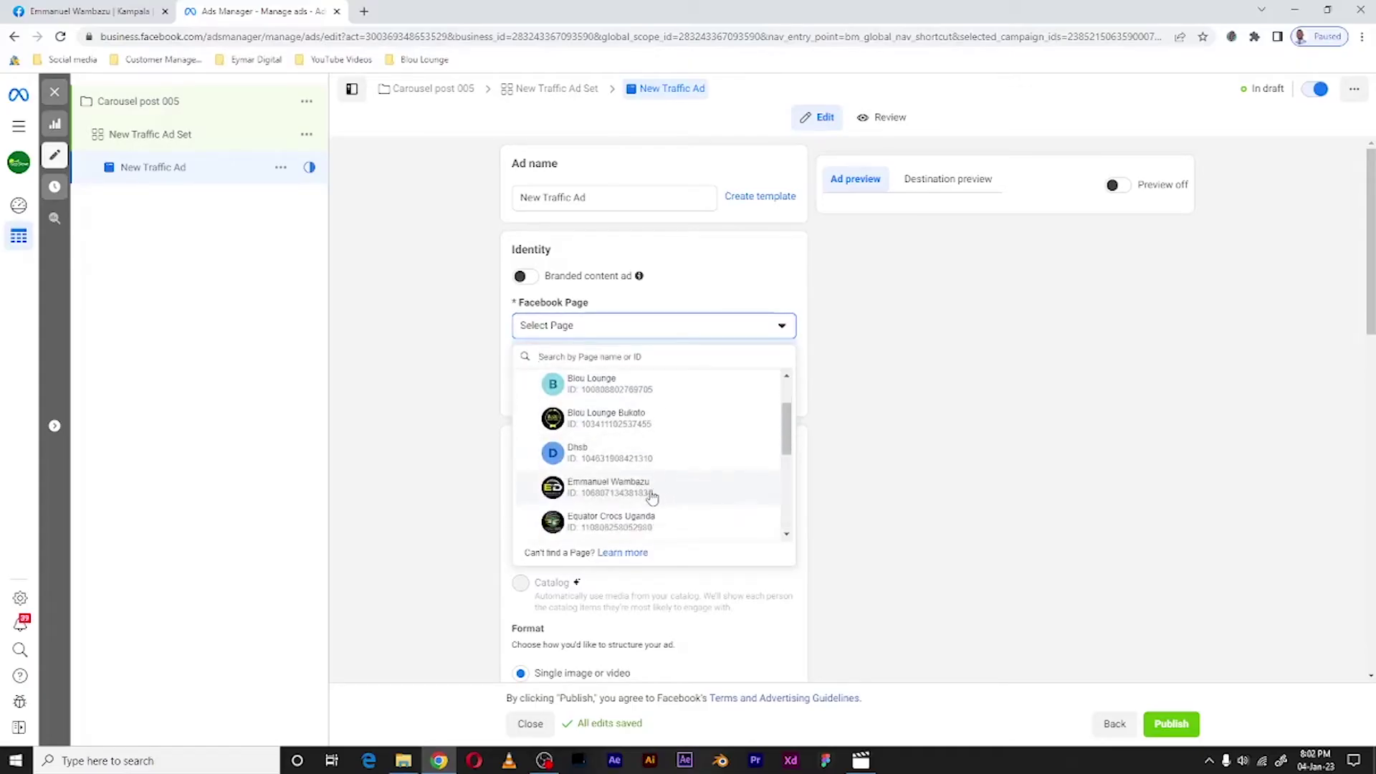
pyautogui.click(628, 493)
# Switch the ad format to Carousel and view the options for adding cards.
pyautogui.scroll(-2, 624, 394)
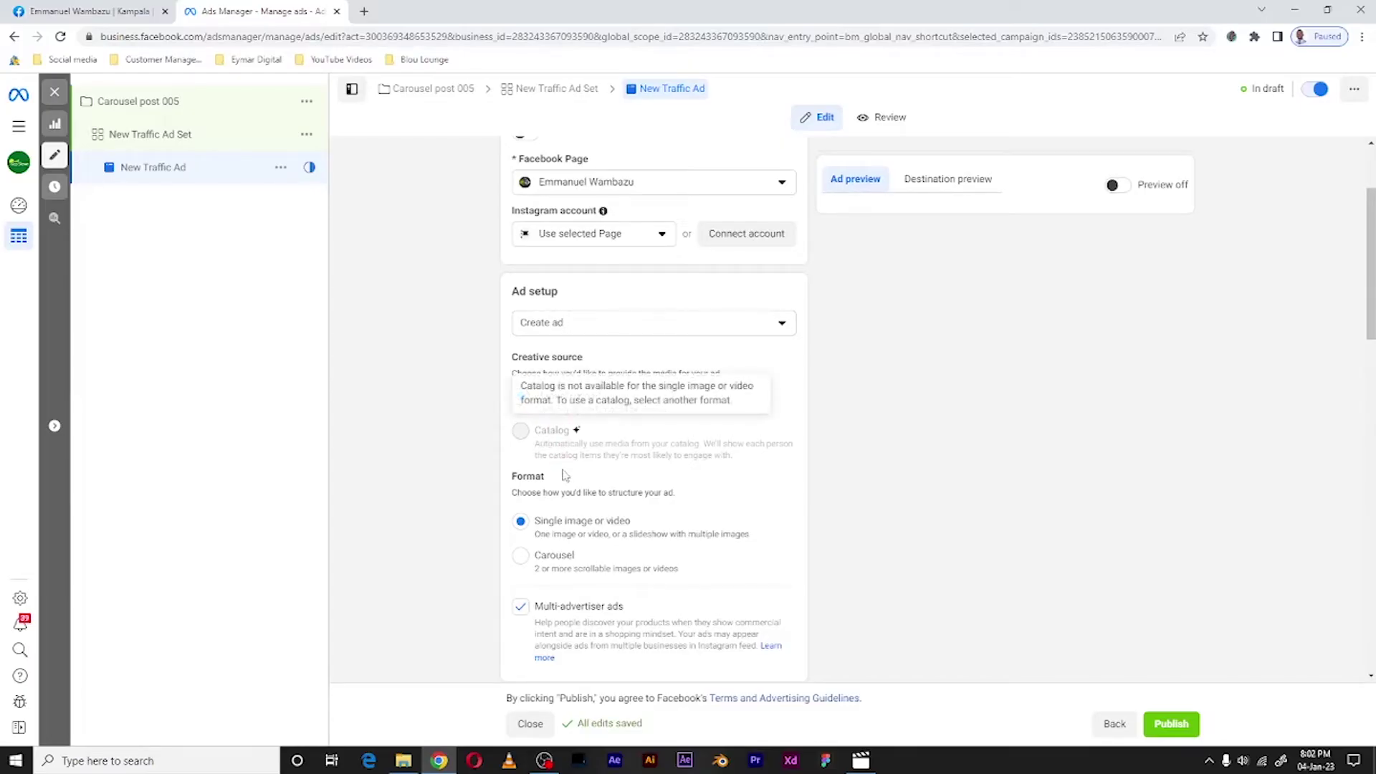
pyautogui.scroll(-1, 556, 494)
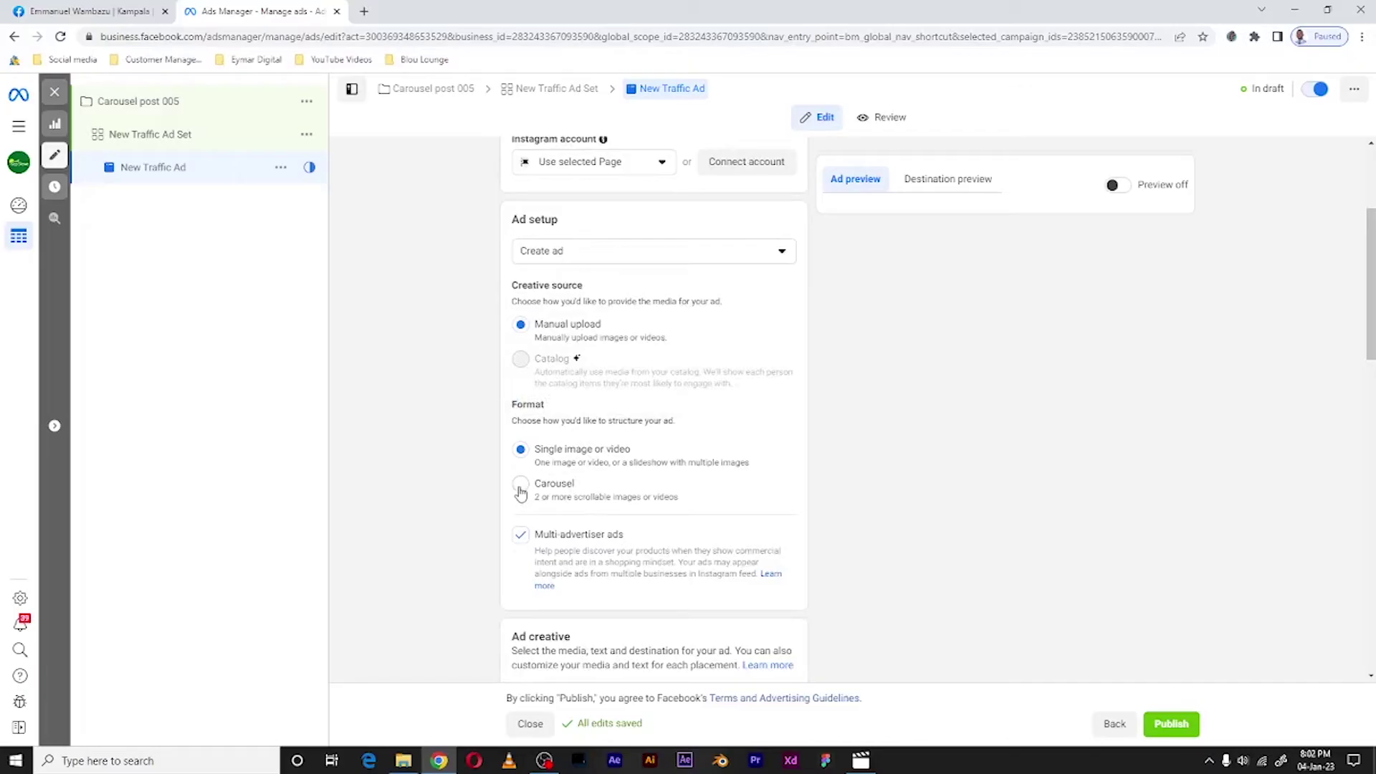
pyautogui.click(521, 486)
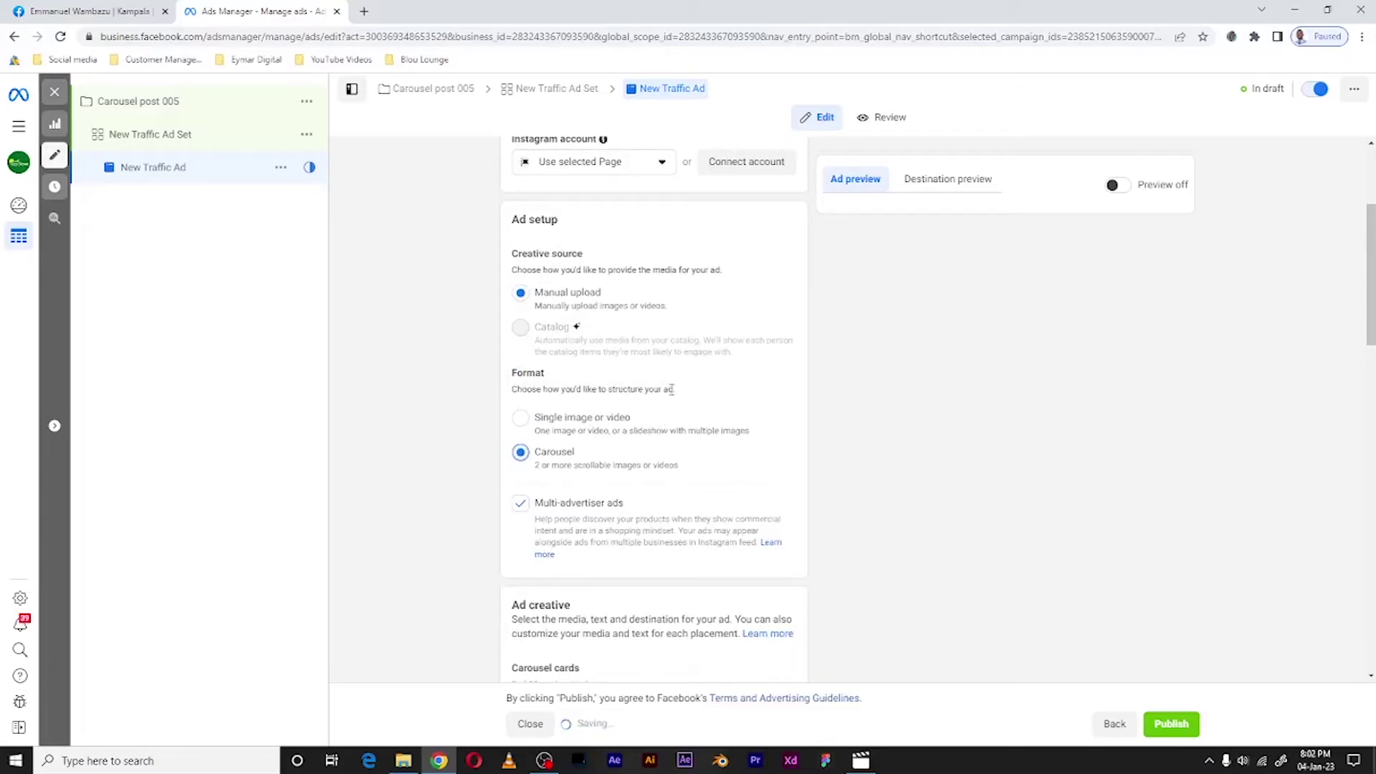
pyautogui.scroll(-5, 672, 396)
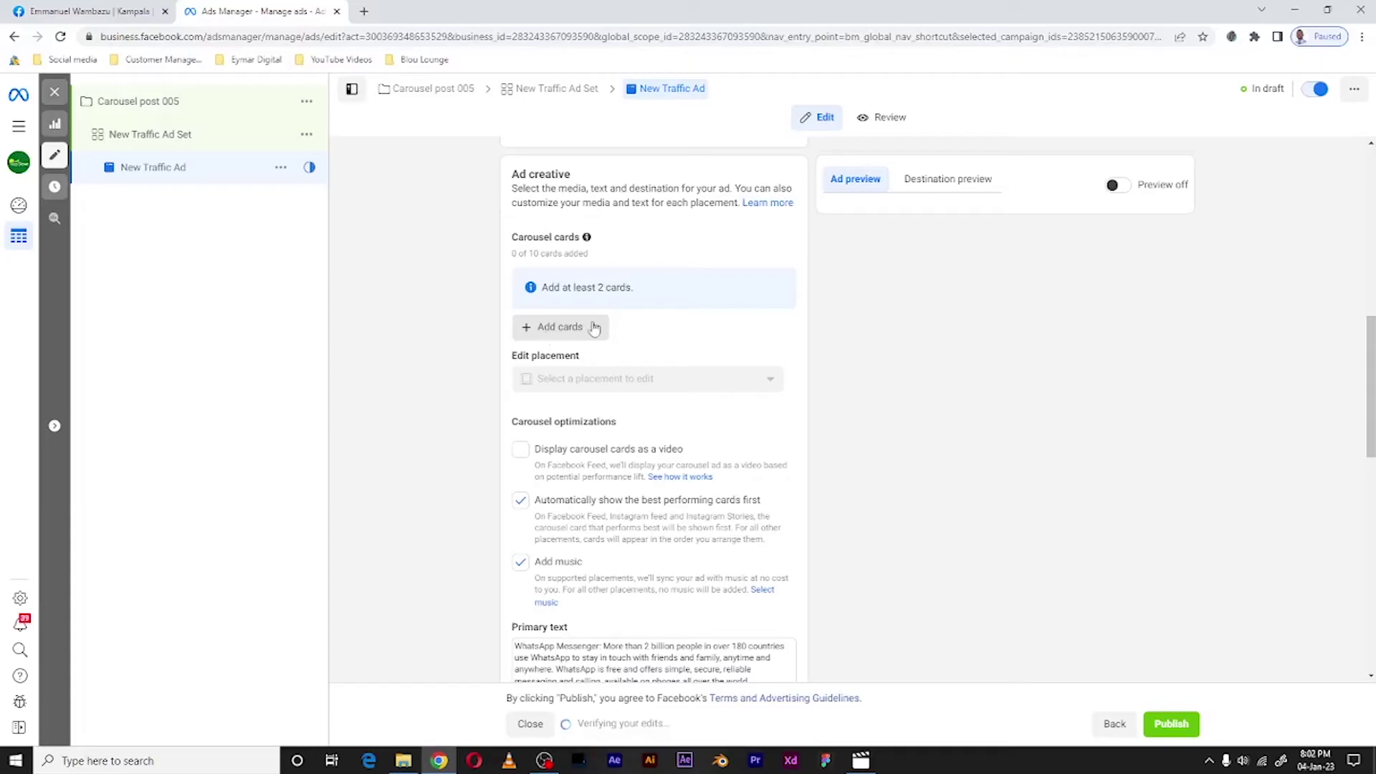
pyautogui.click(555, 329)
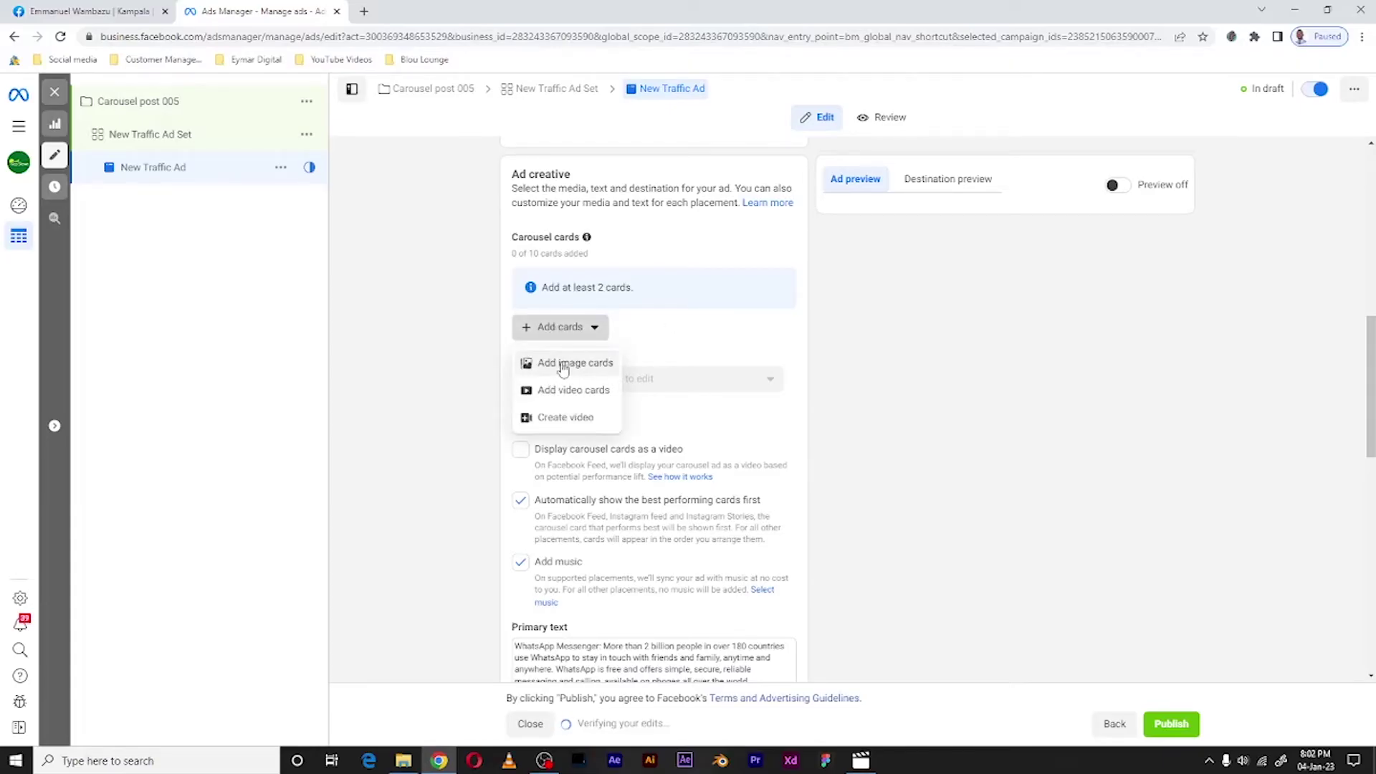
# Add image cards, skipping the computer upload and picking 1.jpg as the first image.
pyautogui.click(563, 365)
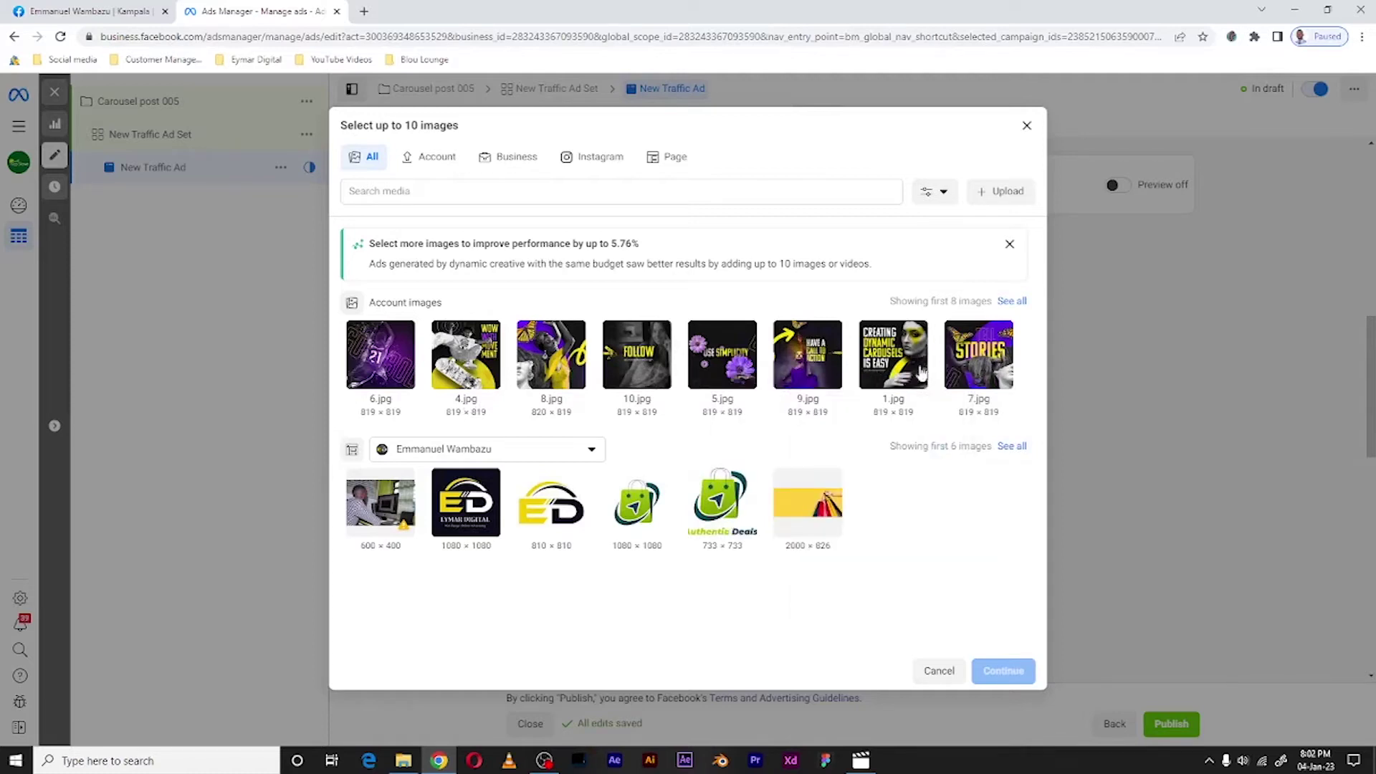
pyautogui.click(996, 193)
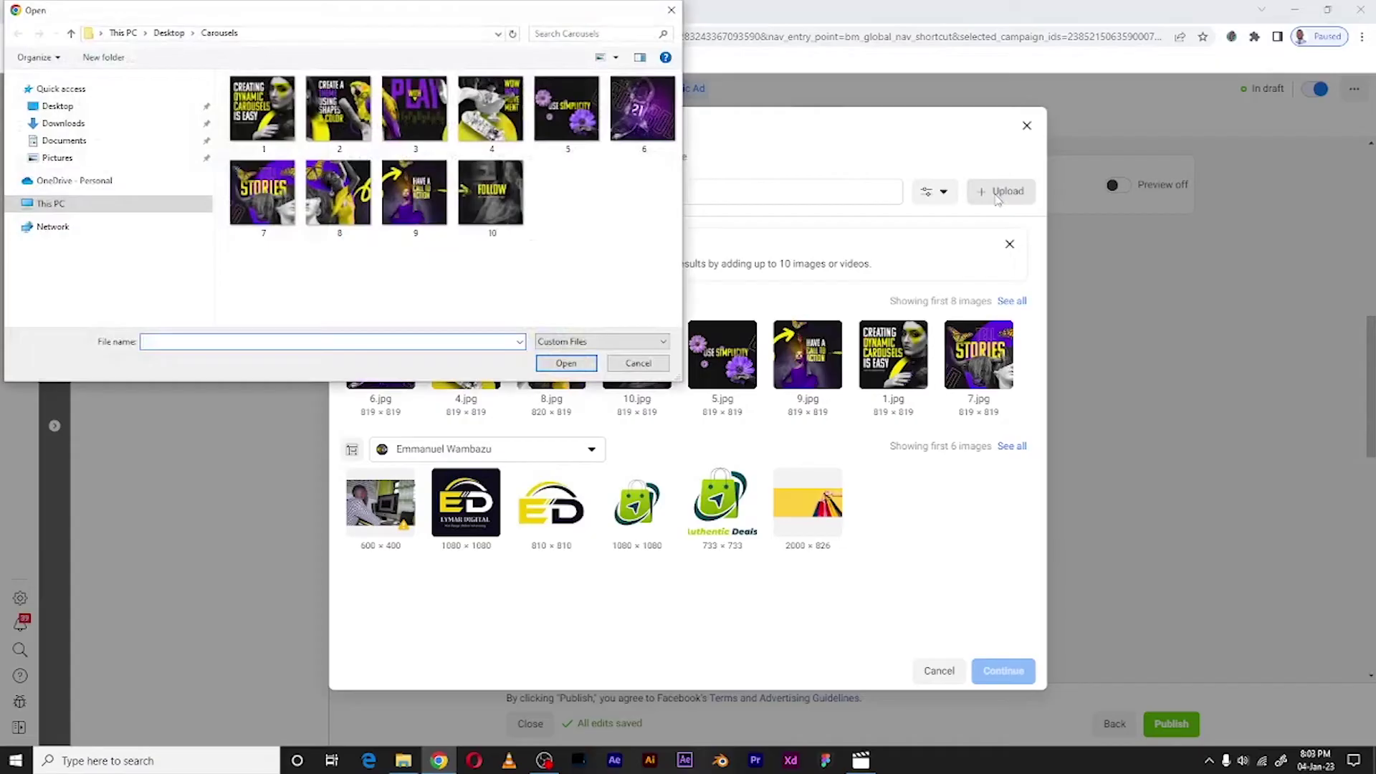
pyautogui.click(638, 363)
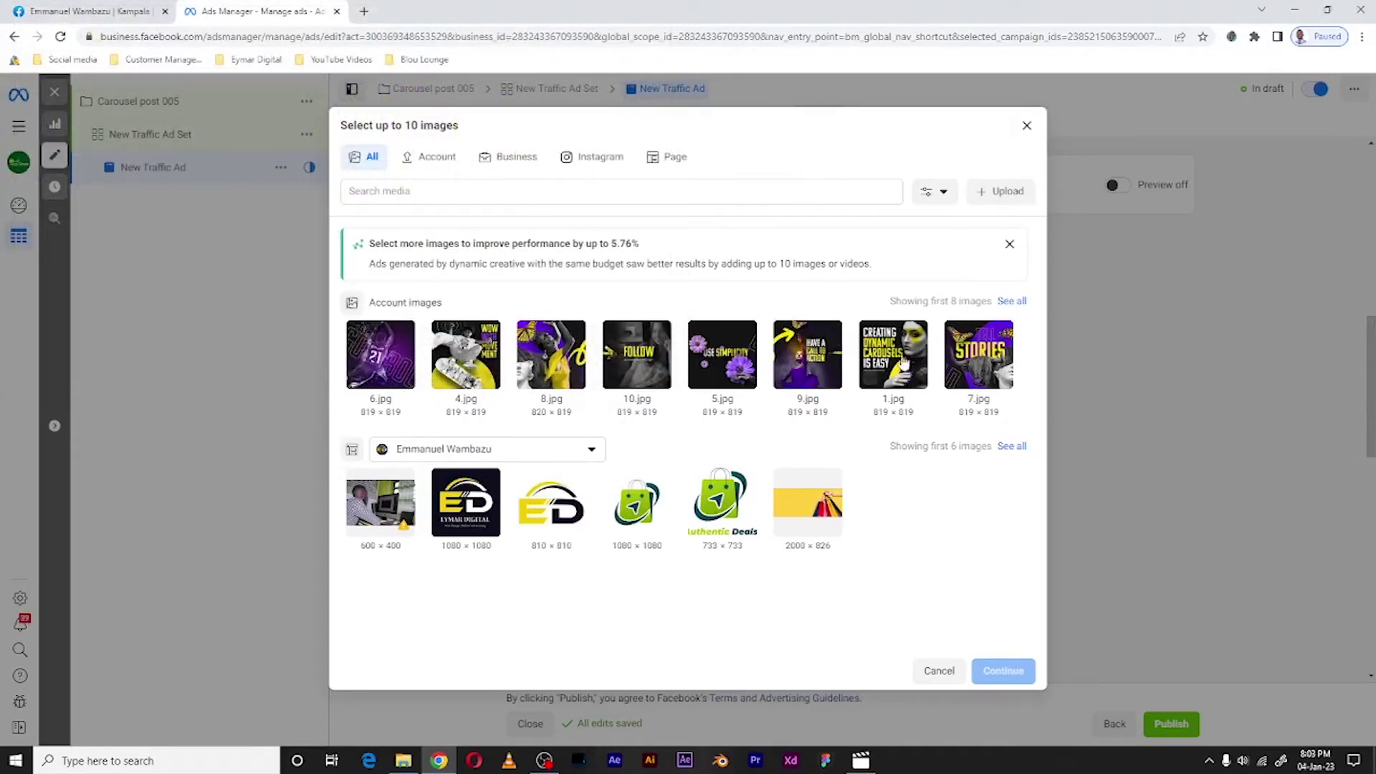
pyautogui.click(895, 365)
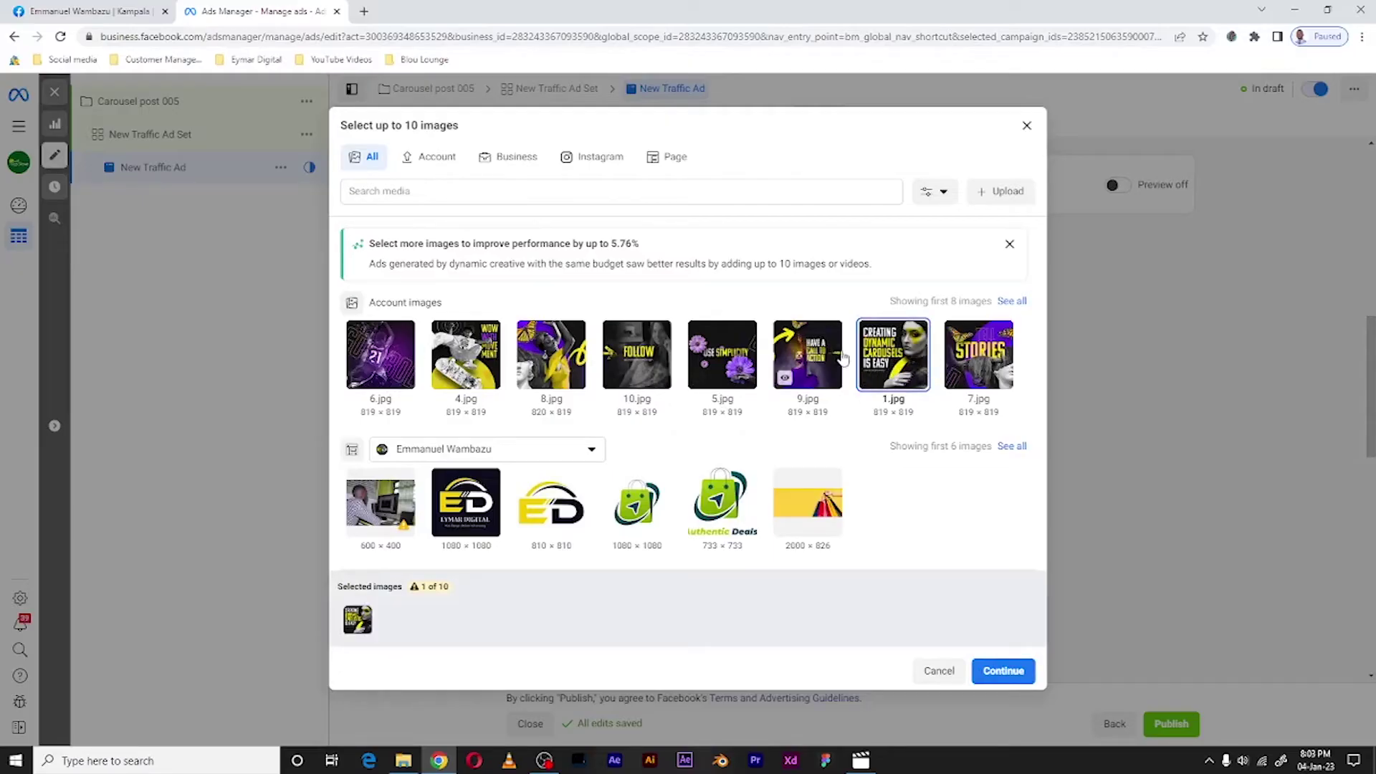
# Select the remaining numbered images up to 10.jpg from the account library and confirm ten cards.
pyautogui.click(430, 156)
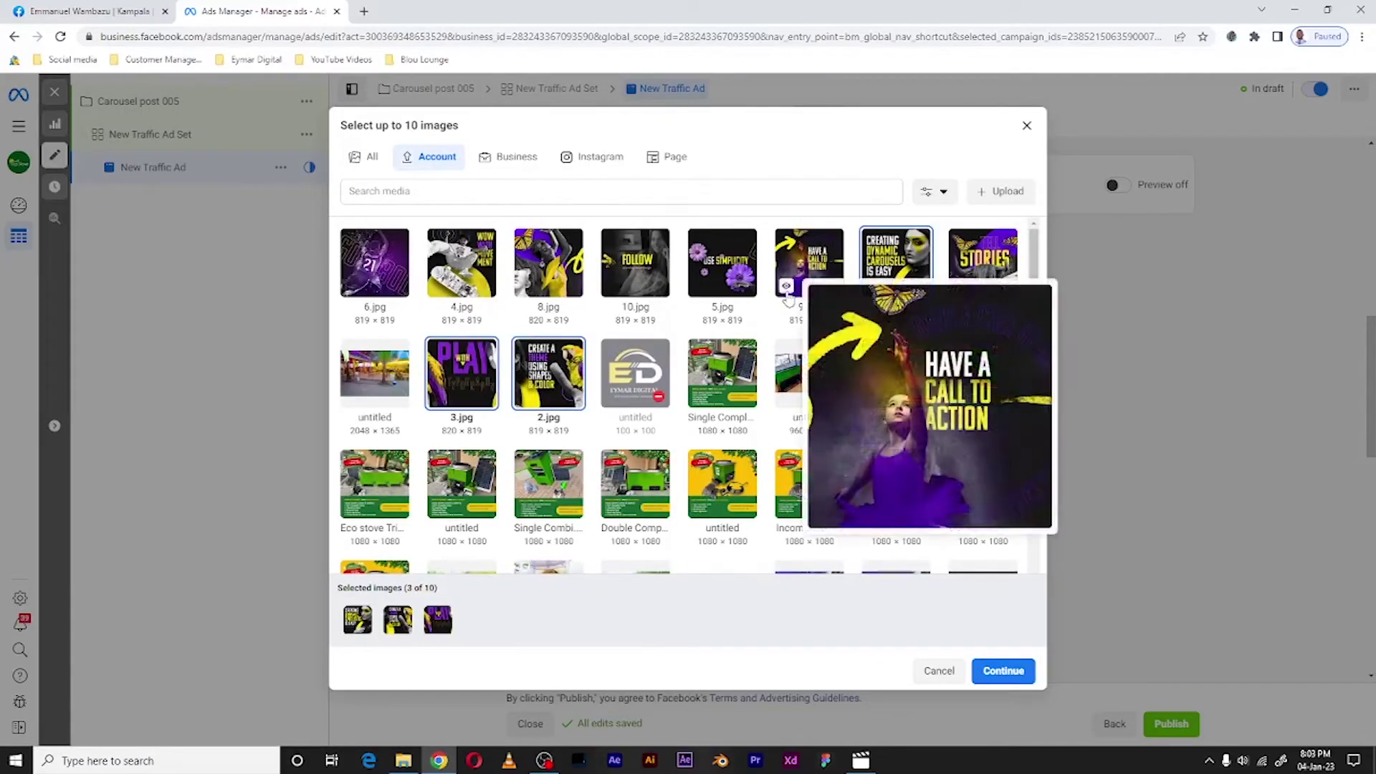
pyautogui.click(461, 262)
pyautogui.click(722, 262)
pyautogui.click(374, 262)
pyautogui.click(983, 263)
pyautogui.click(574, 280)
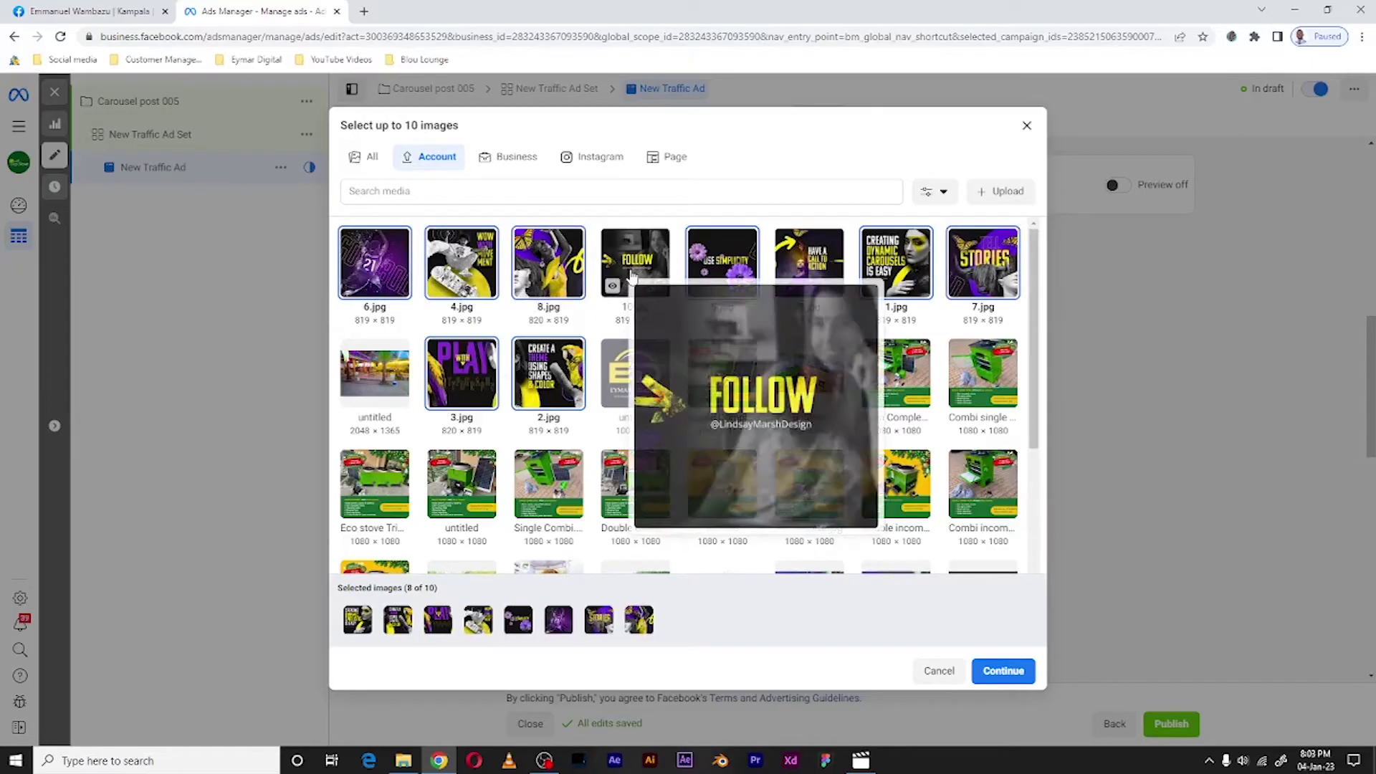
pyautogui.click(635, 263)
pyautogui.click(808, 262)
pyautogui.click(1003, 671)
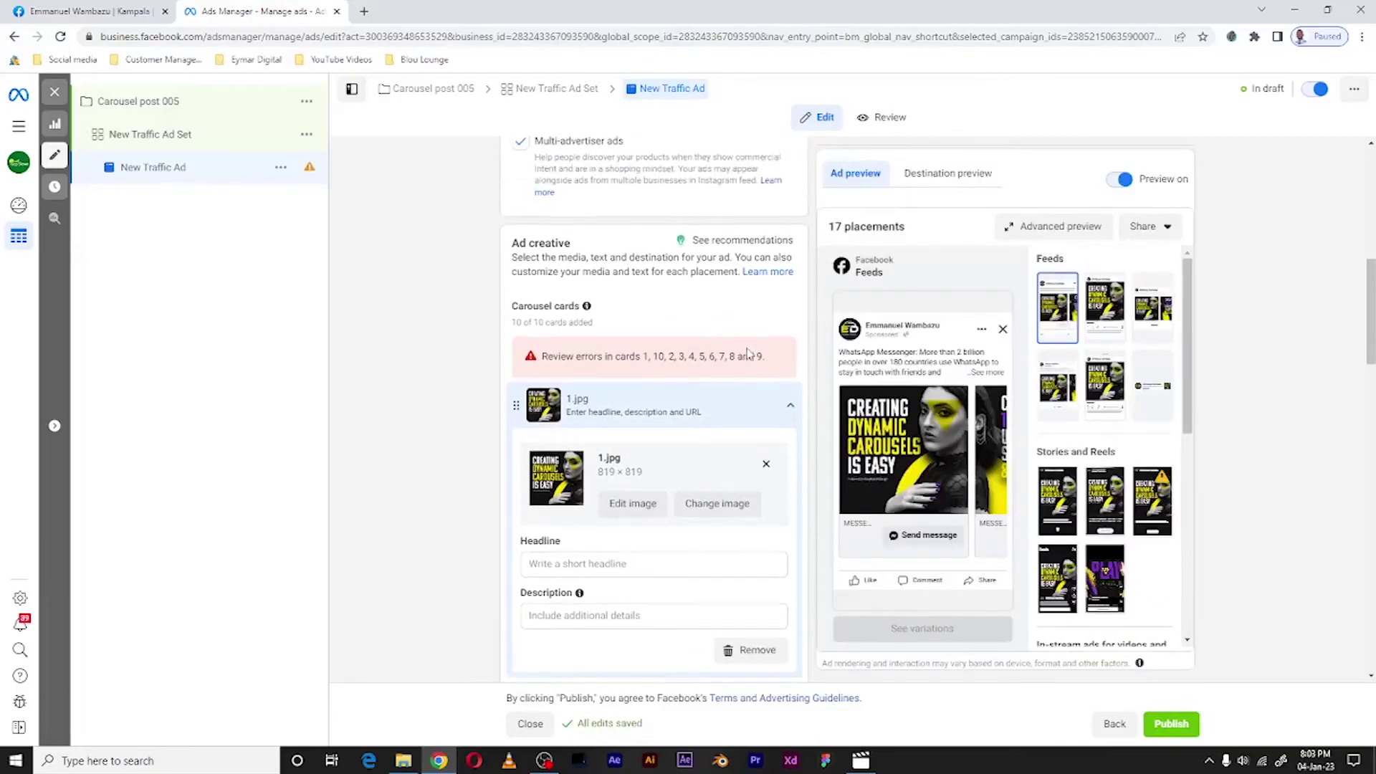
# Give card 1 the headline 'Dynamic Carousel' and the Sed ut perspiciatis description, applying both to all cards.
pyautogui.click(584, 496)
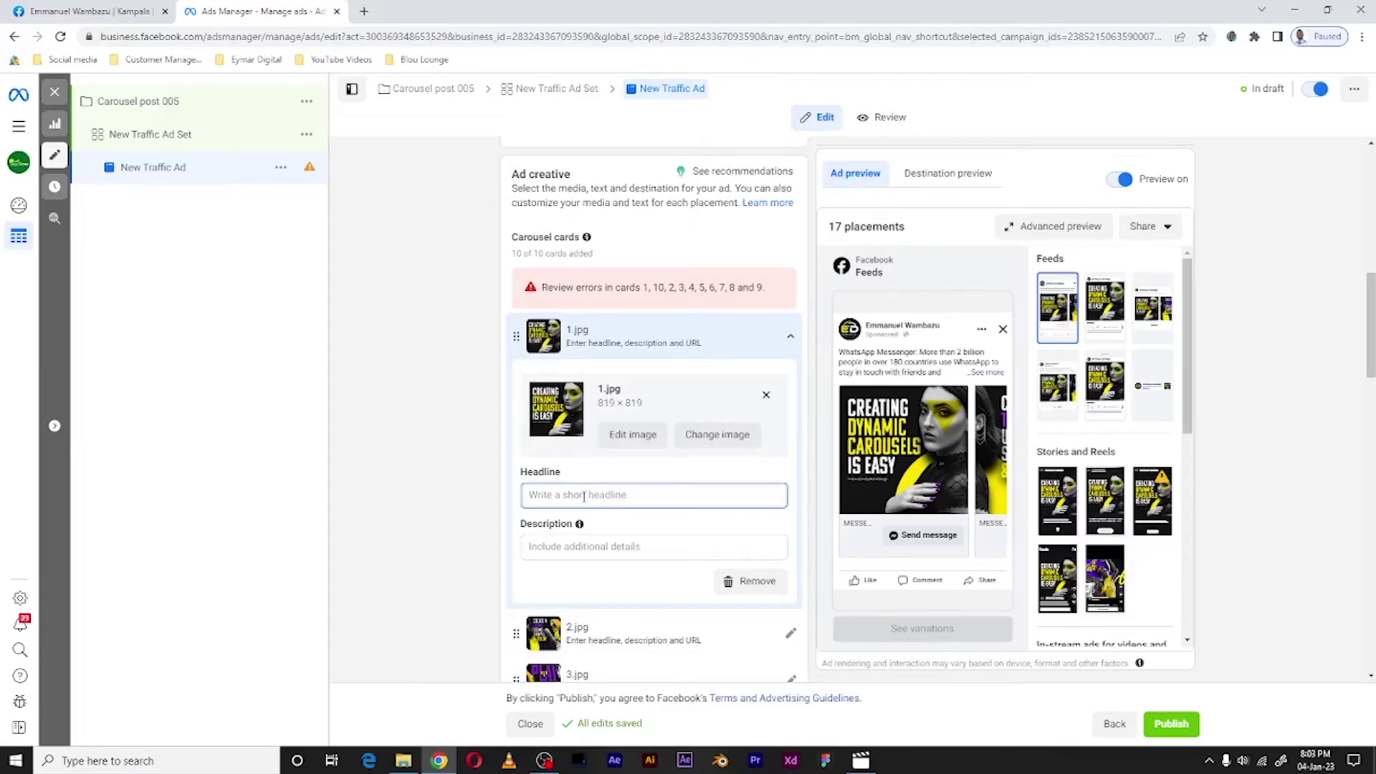
pyautogui.write('1')
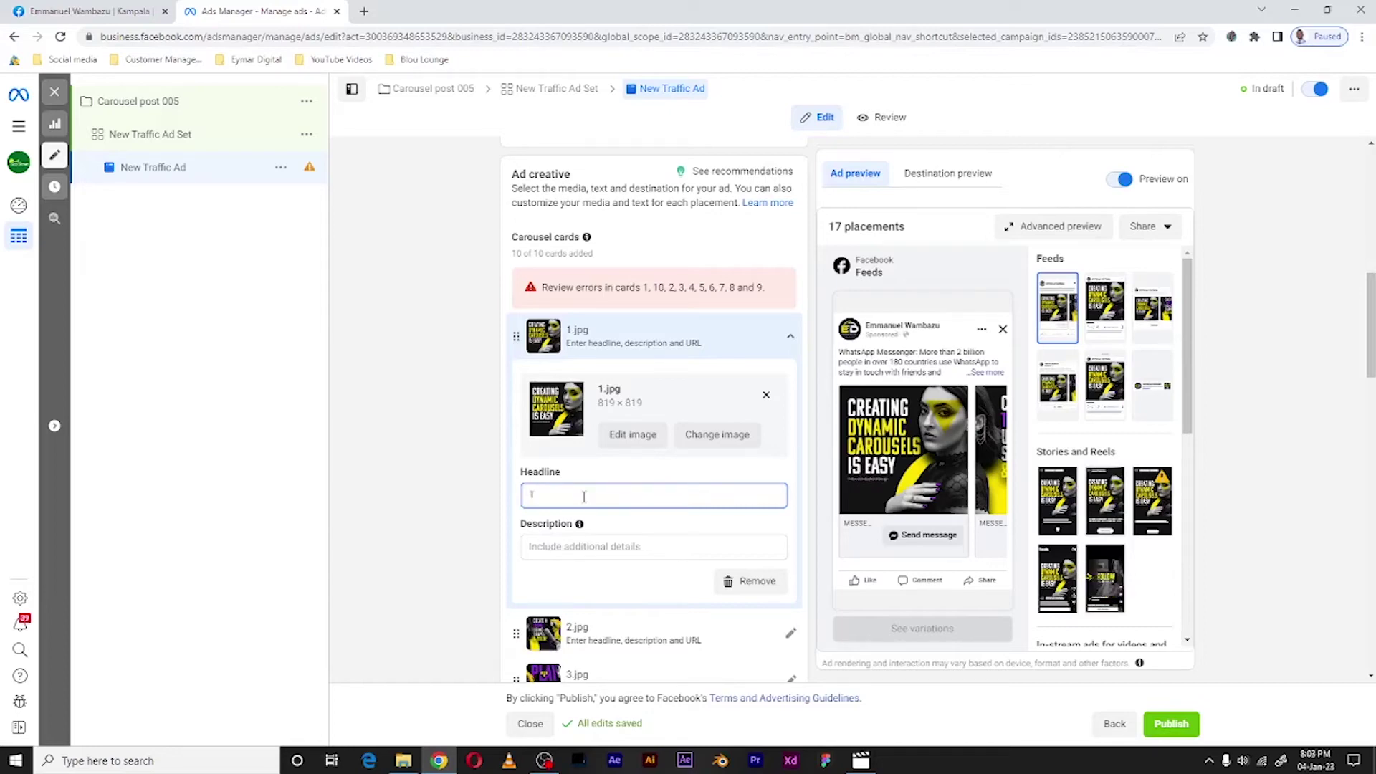
pyautogui.write('his')
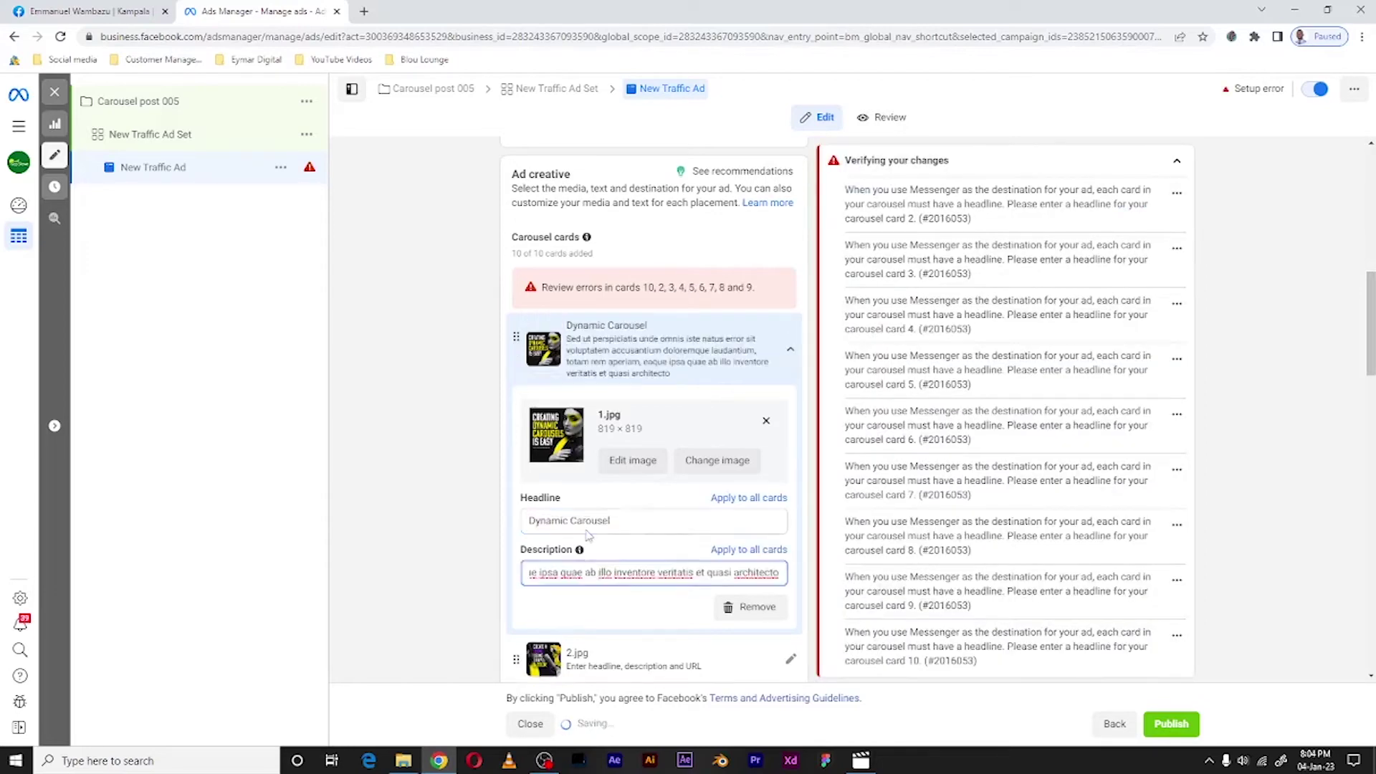
pyautogui.scroll(-2, 593, 426)
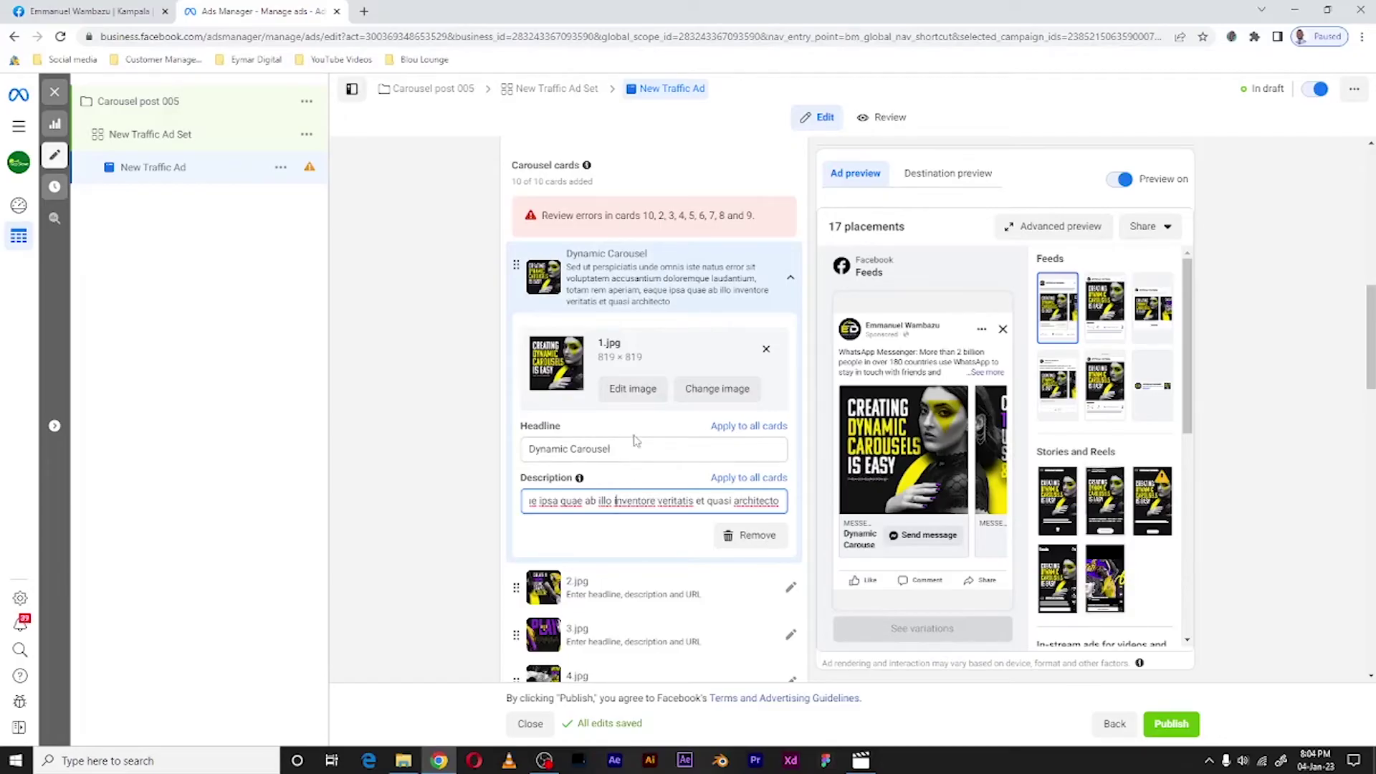
pyautogui.click(725, 428)
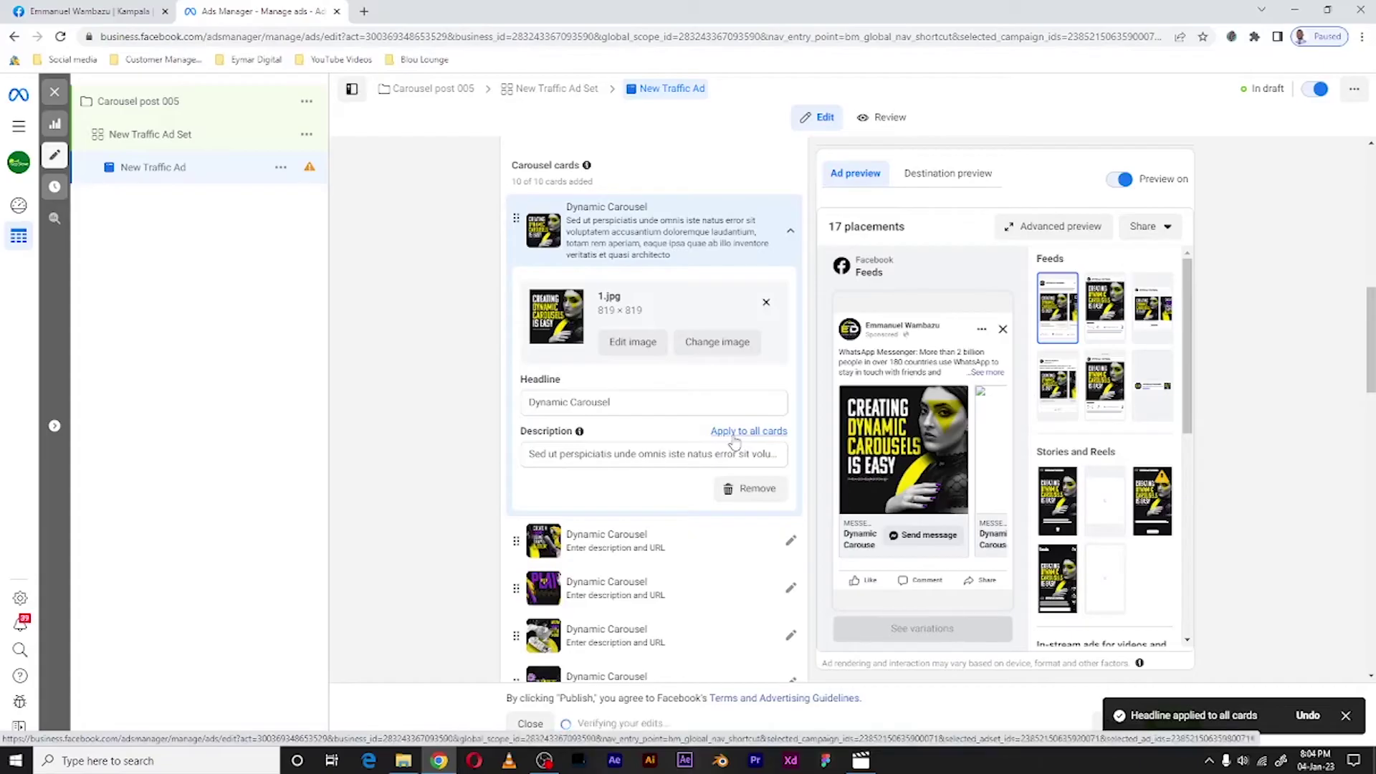
pyautogui.click(735, 438)
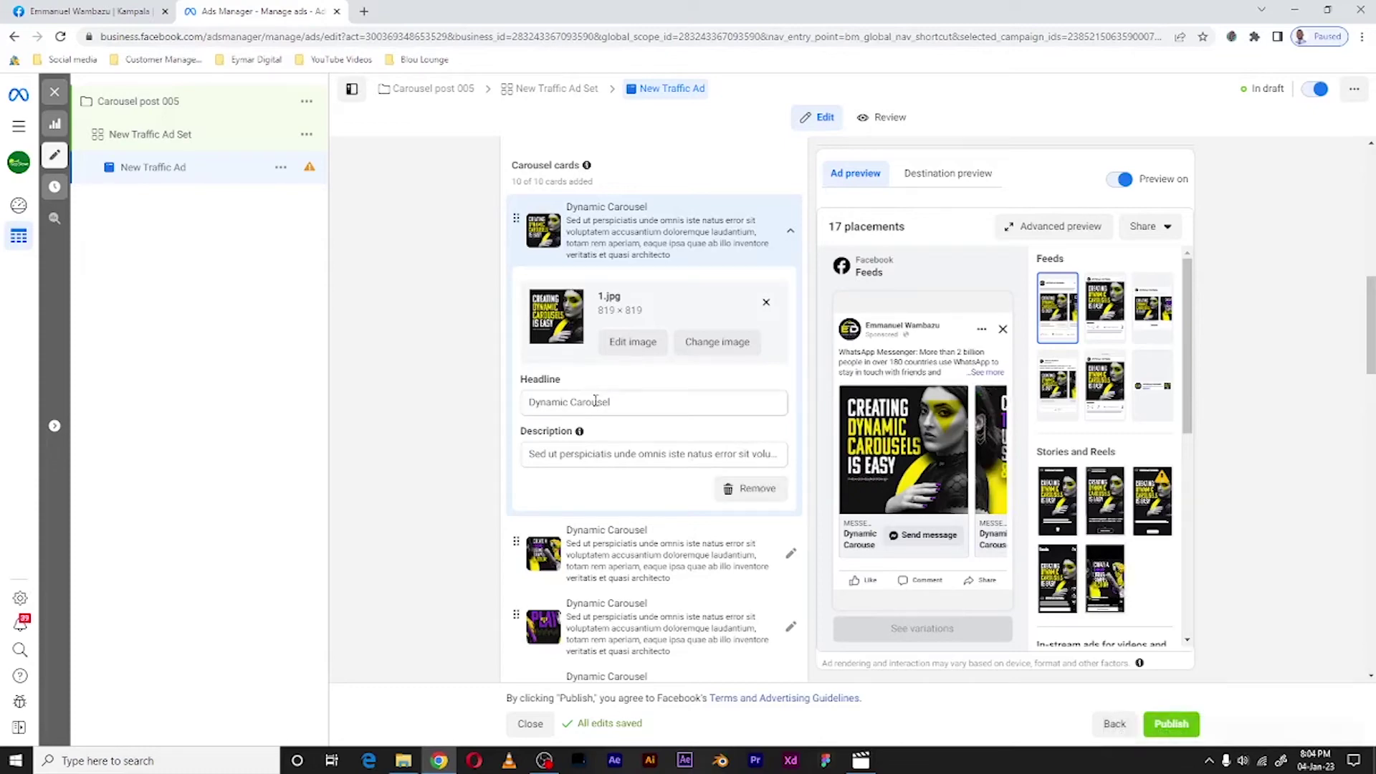
pyautogui.scroll(-2, 629, 453)
pyautogui.scroll(-8, 627, 453)
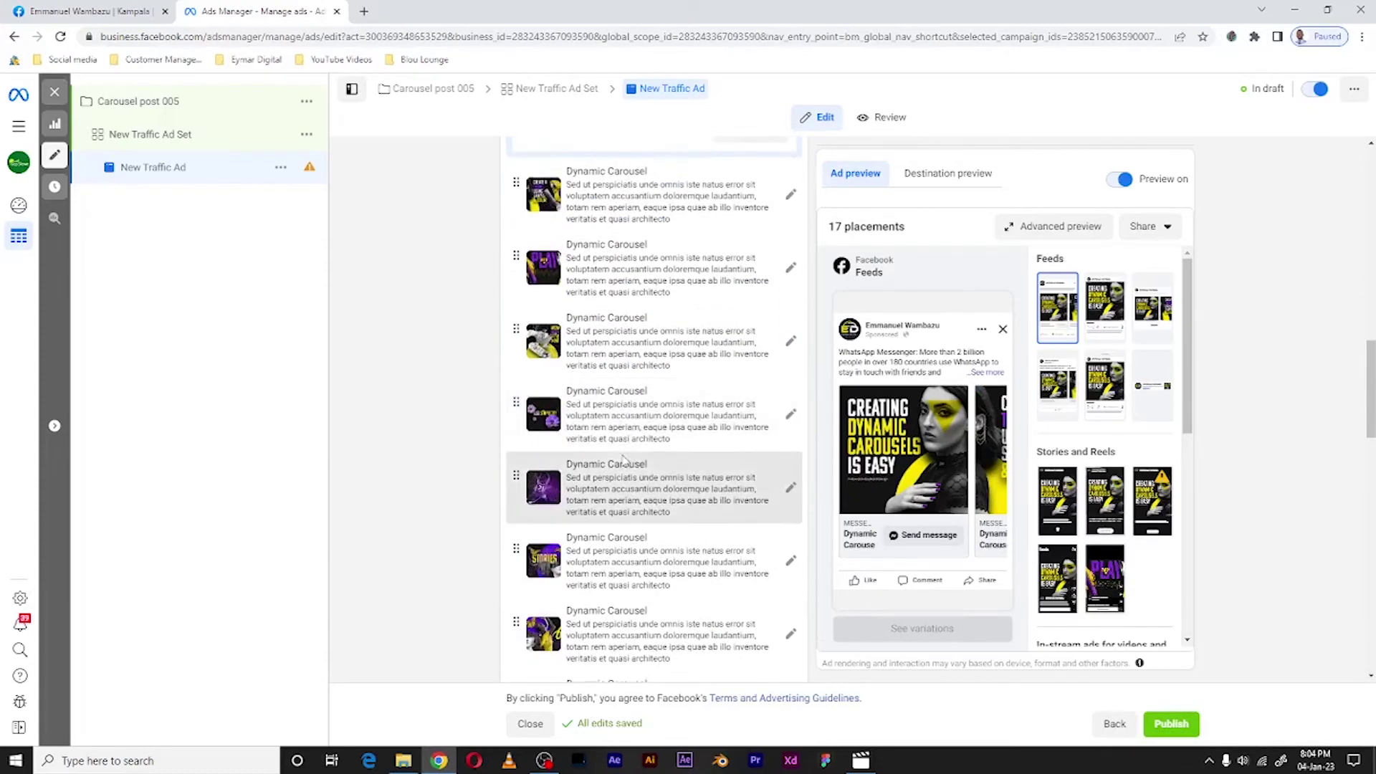
# Set the call to action to Send message, publish the carousel ad, and return to the ads table.
pyautogui.scroll(-9, 622, 462)
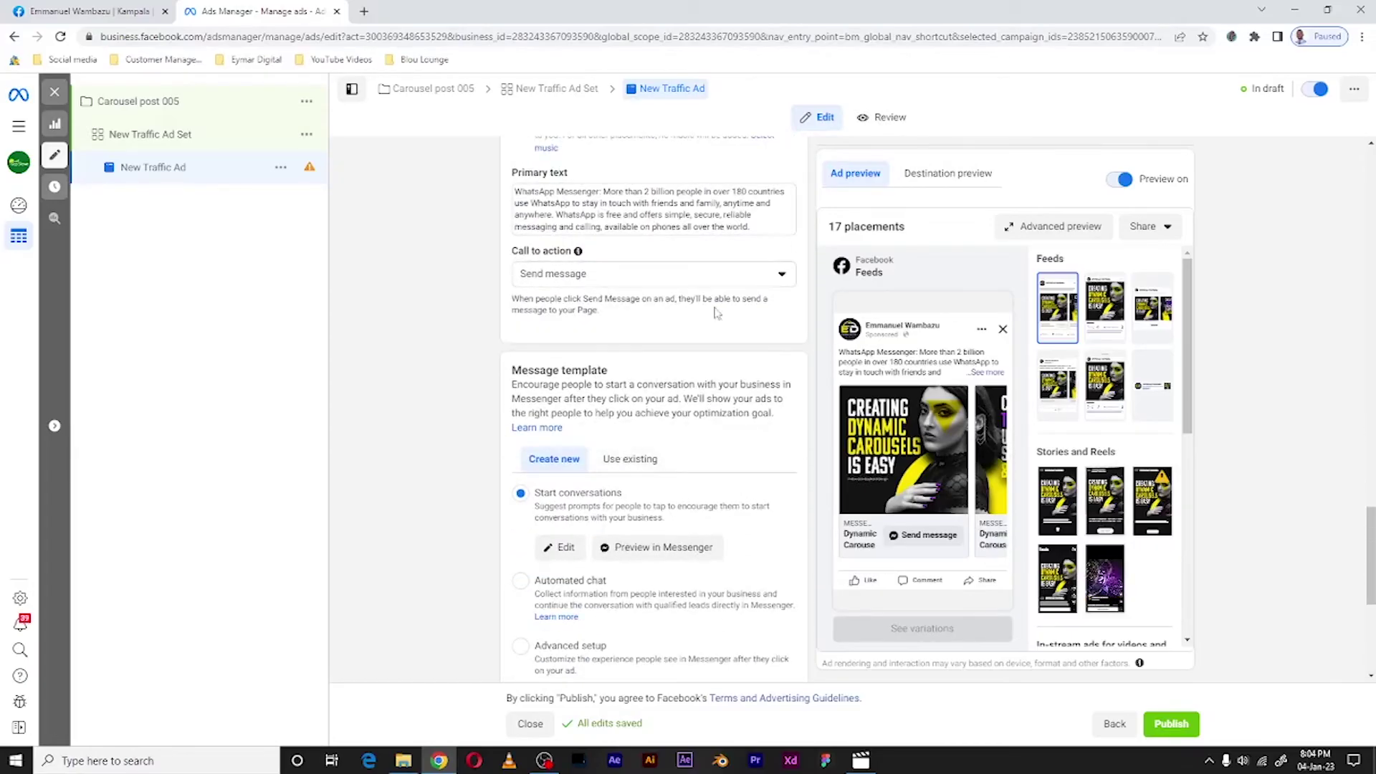
pyautogui.click(637, 277)
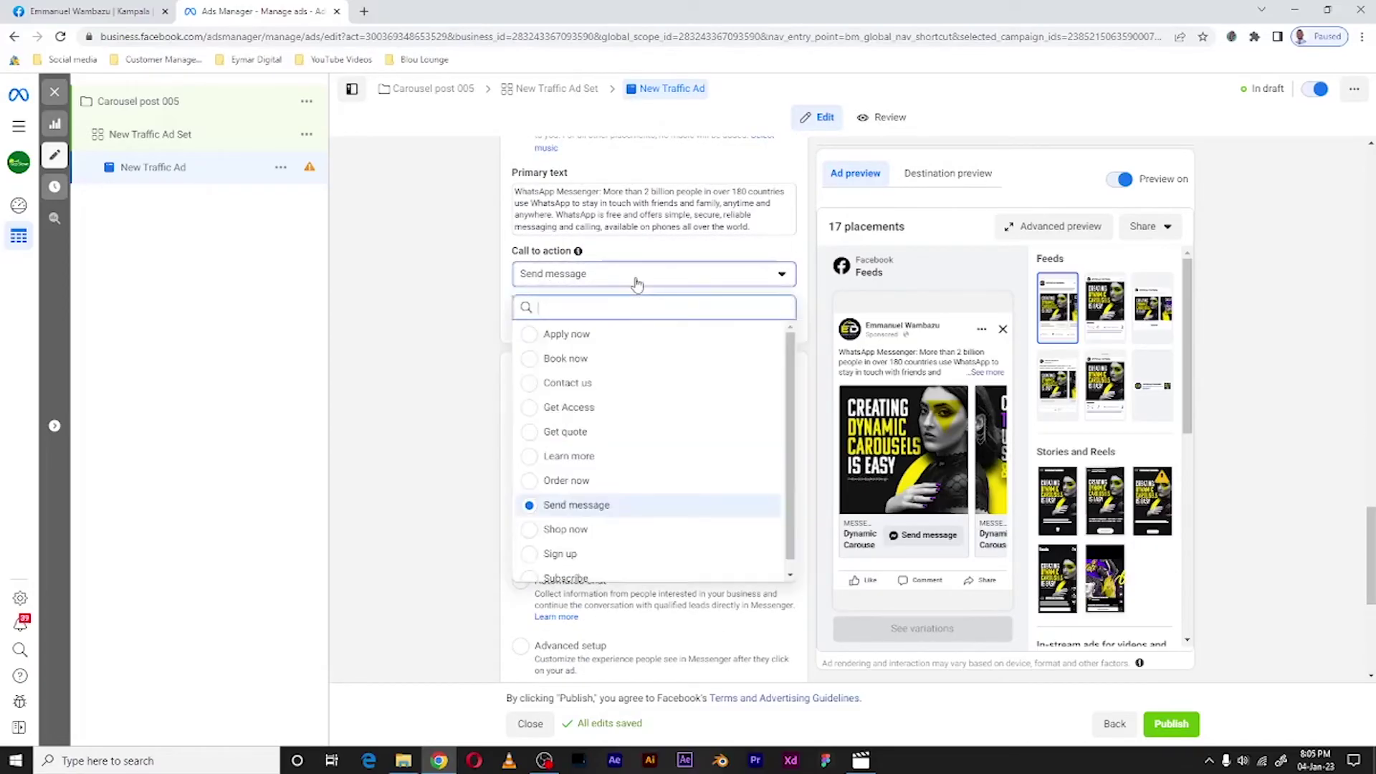
pyautogui.click(606, 505)
pyautogui.scroll(-5, 605, 495)
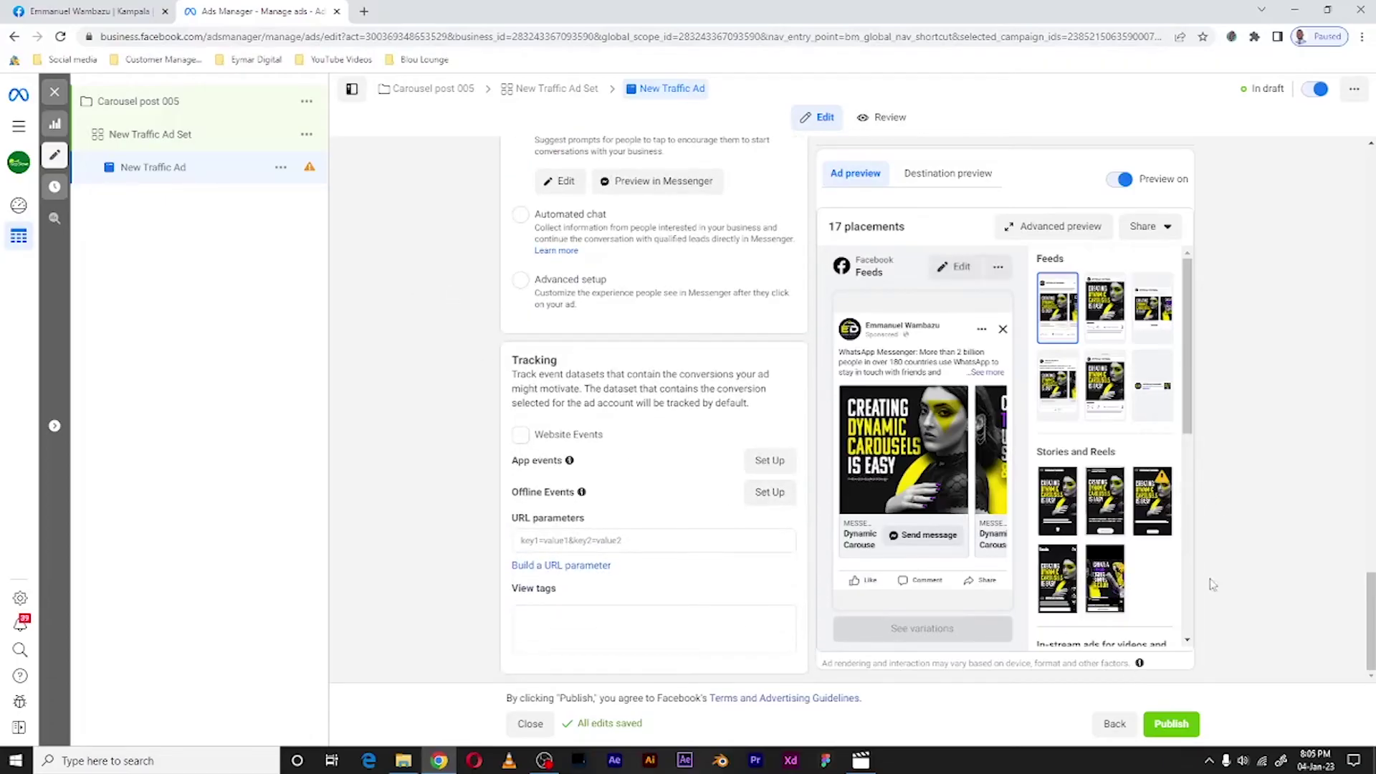
pyautogui.click(1176, 726)
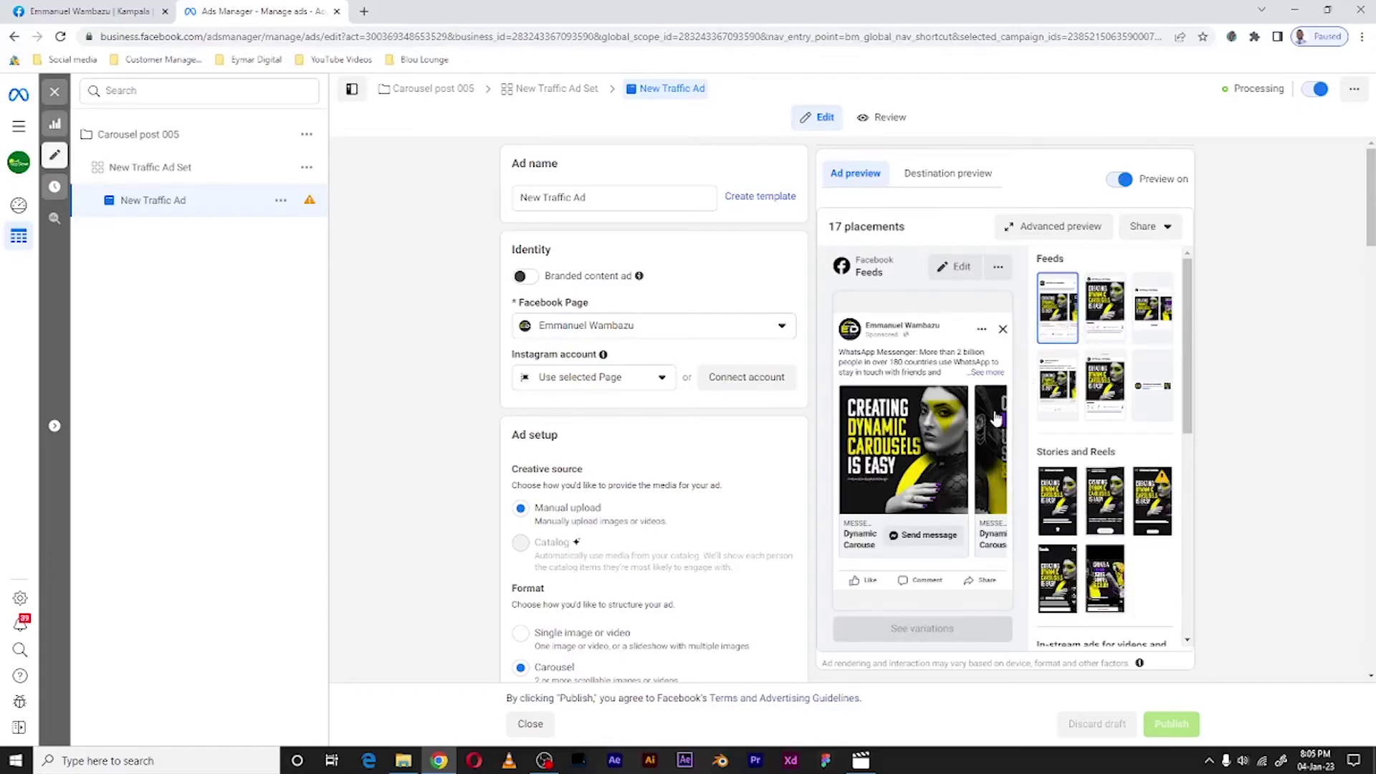
pyautogui.click(55, 93)
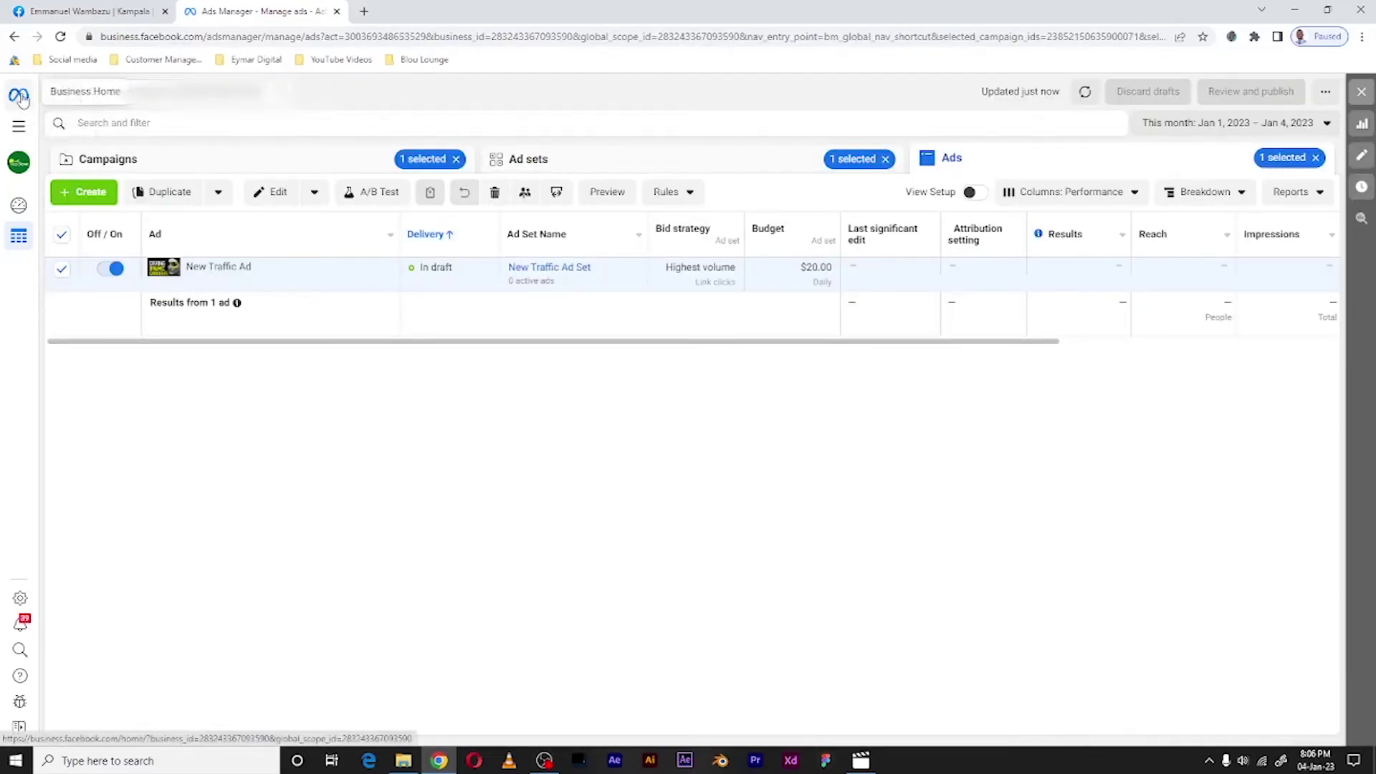
# From Business Home's All tools list, go to Page posts, dismissing the Business Suite notice.
pyautogui.click(18, 97)
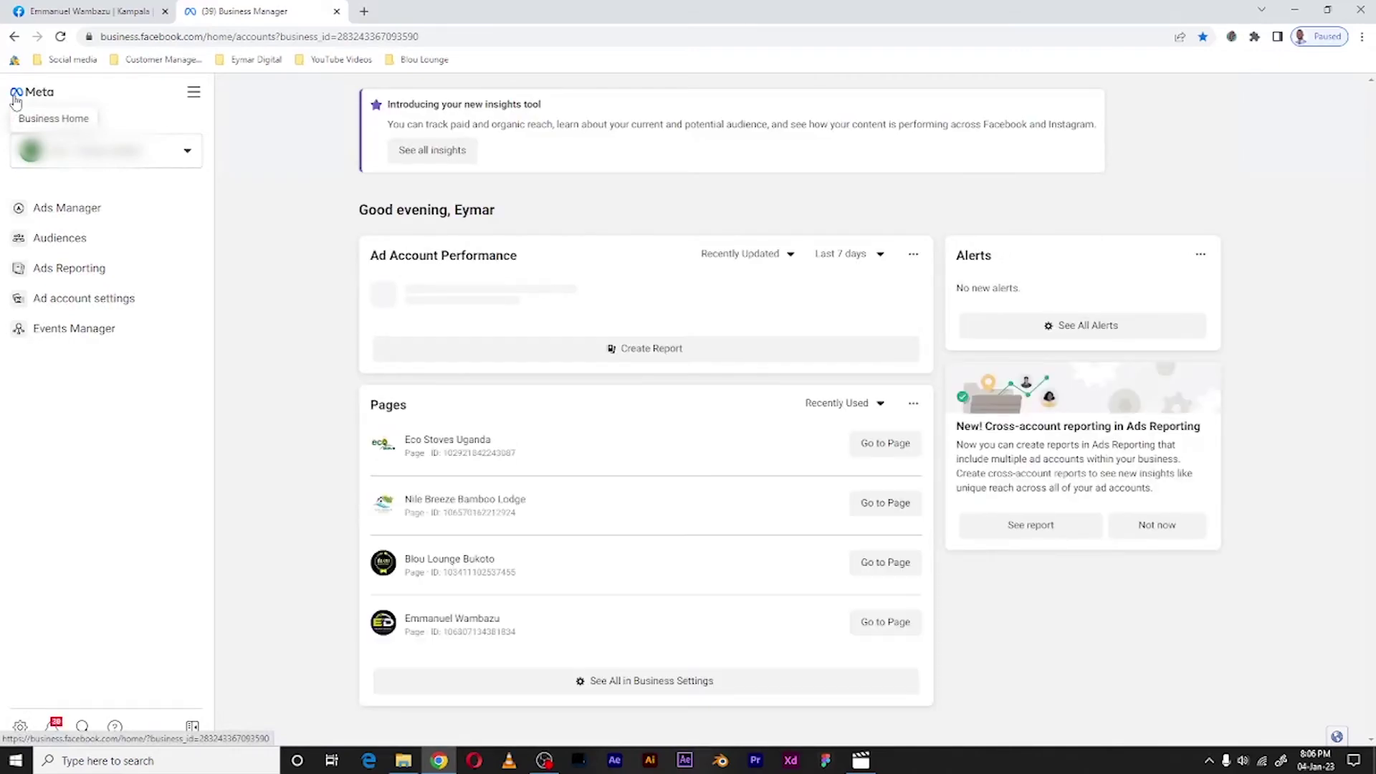
pyautogui.click(193, 95)
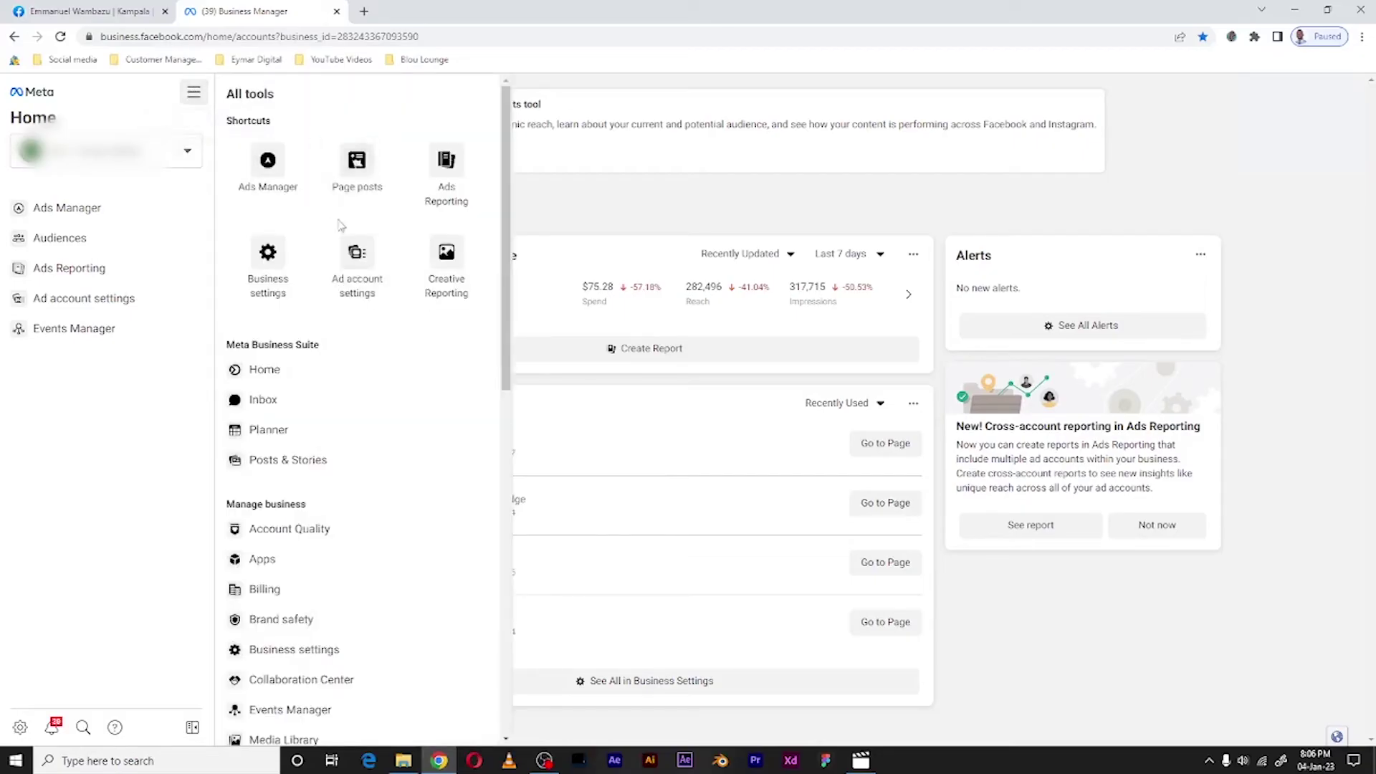
pyautogui.scroll(-1, 340, 261)
pyautogui.scroll(-5, 340, 261)
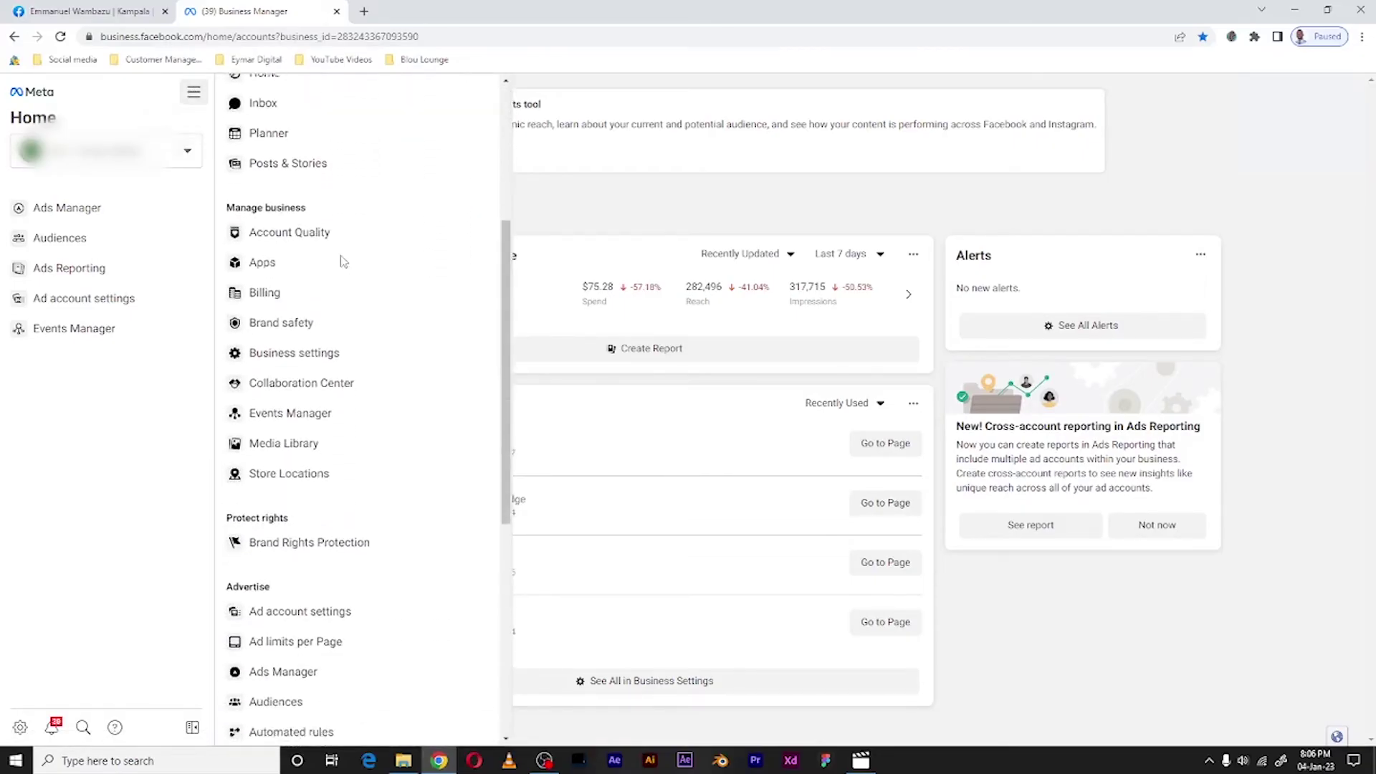
pyautogui.scroll(-5, 344, 289)
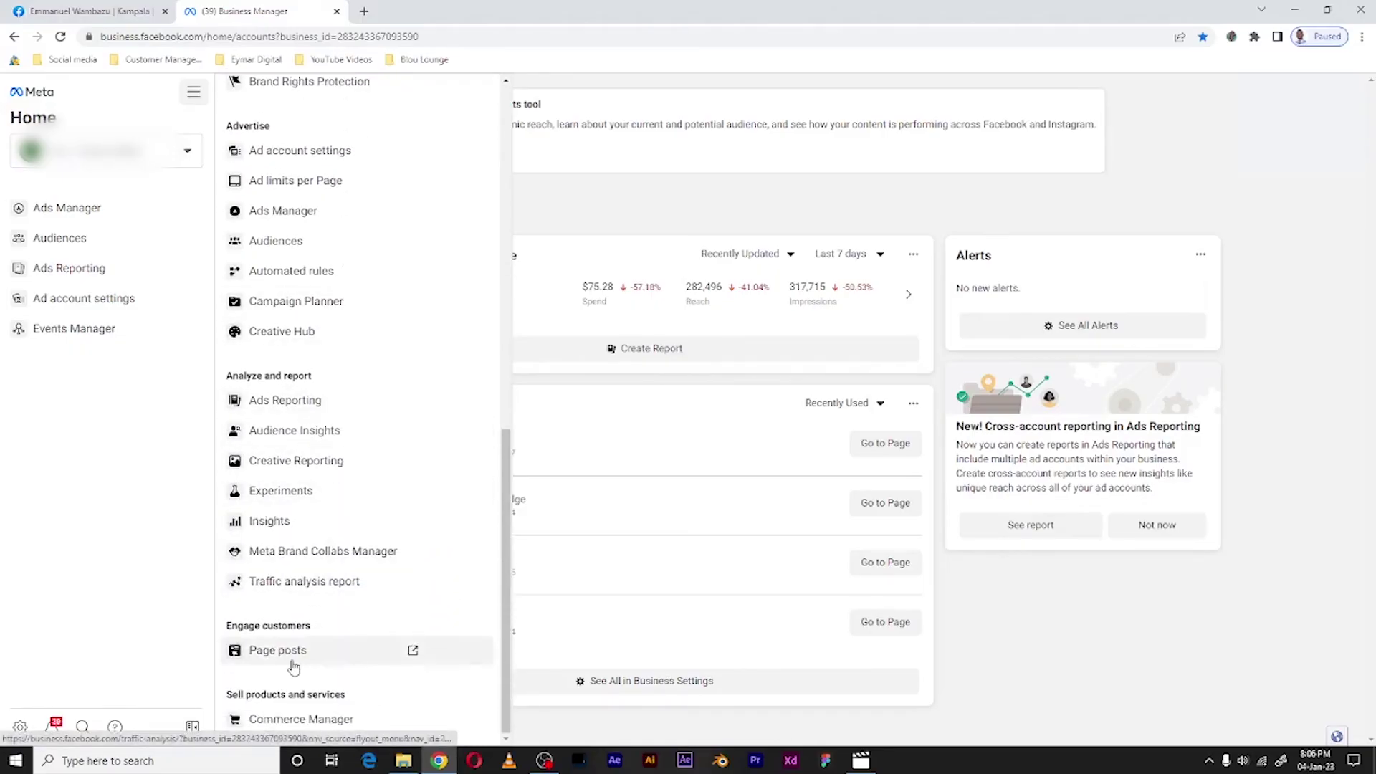
pyautogui.click(293, 654)
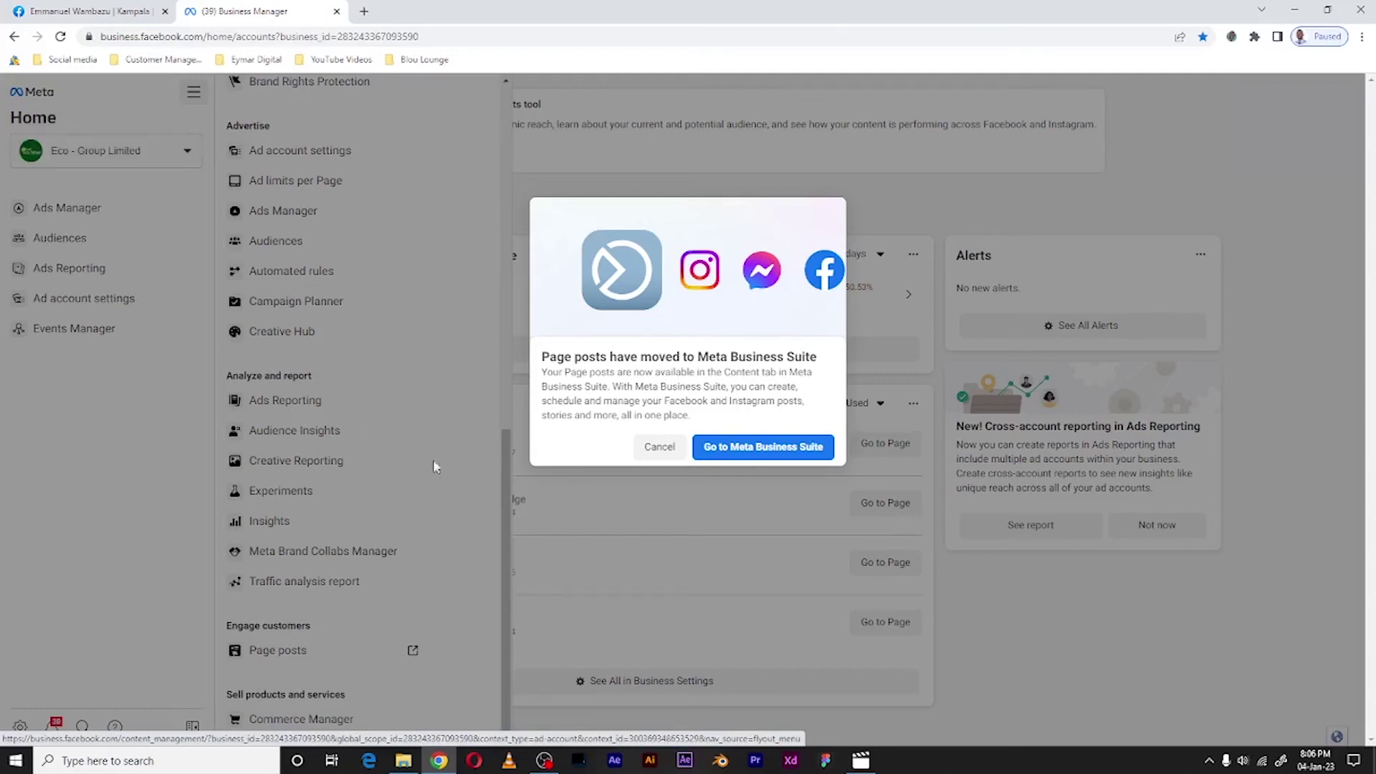
pyautogui.click(657, 448)
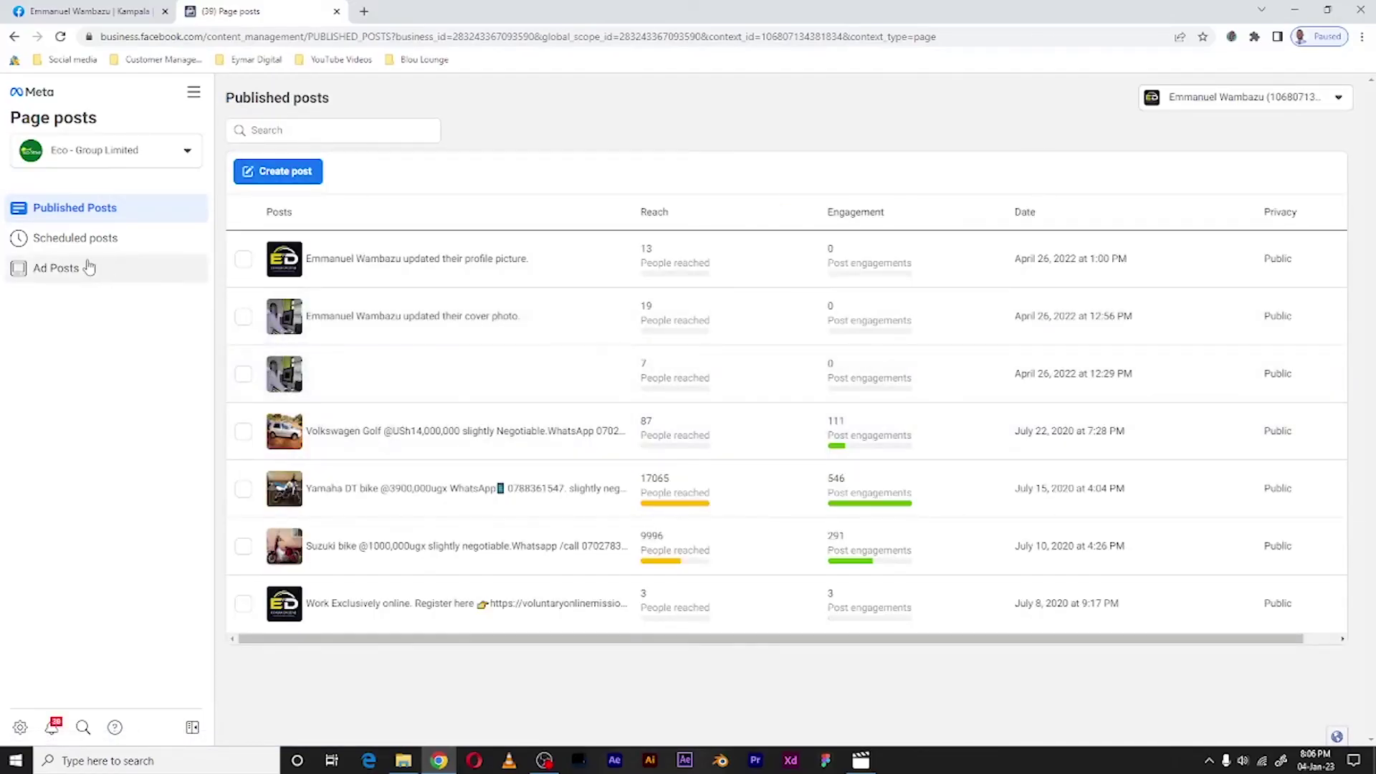
# Show the page's Ad posts and select the January 4, 2023 WhatsApp Messenger ad post.
pyautogui.click(56, 268)
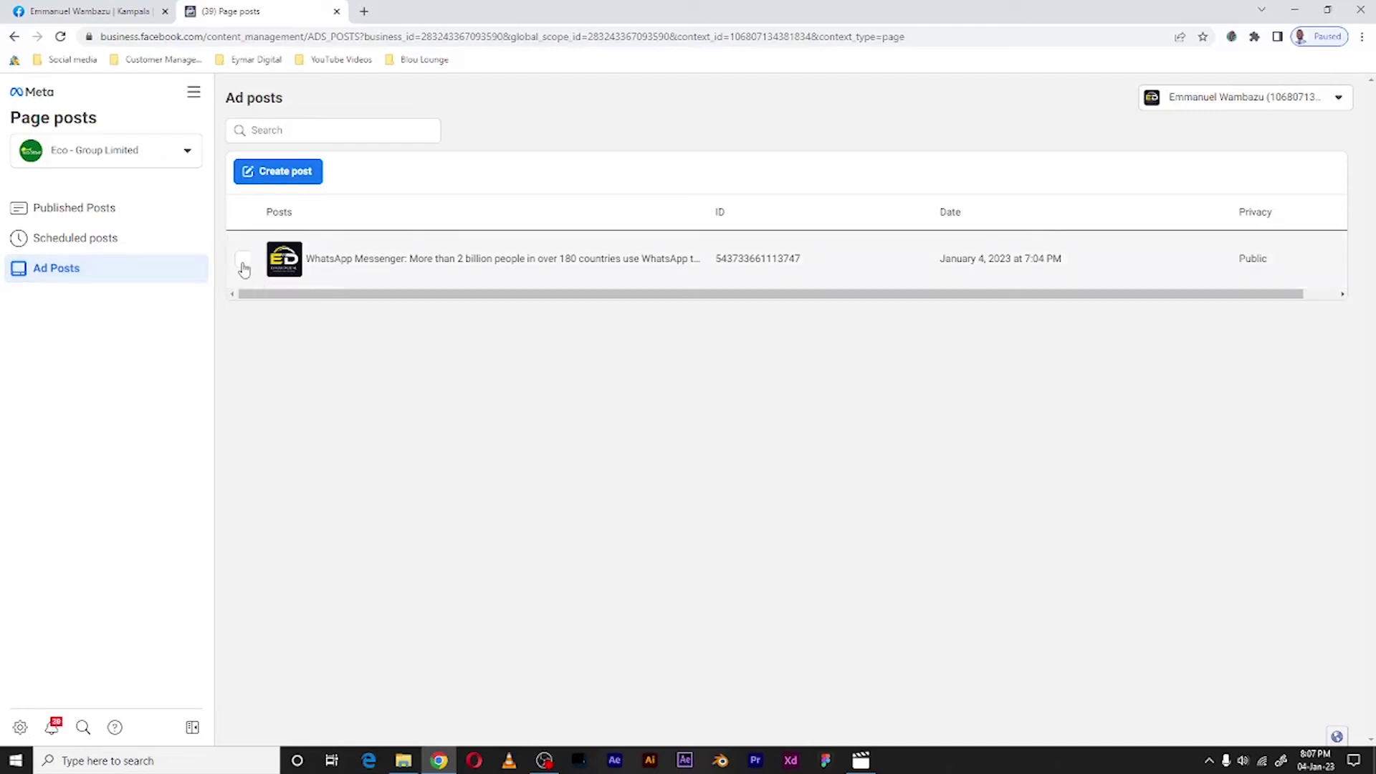
pyautogui.click(243, 261)
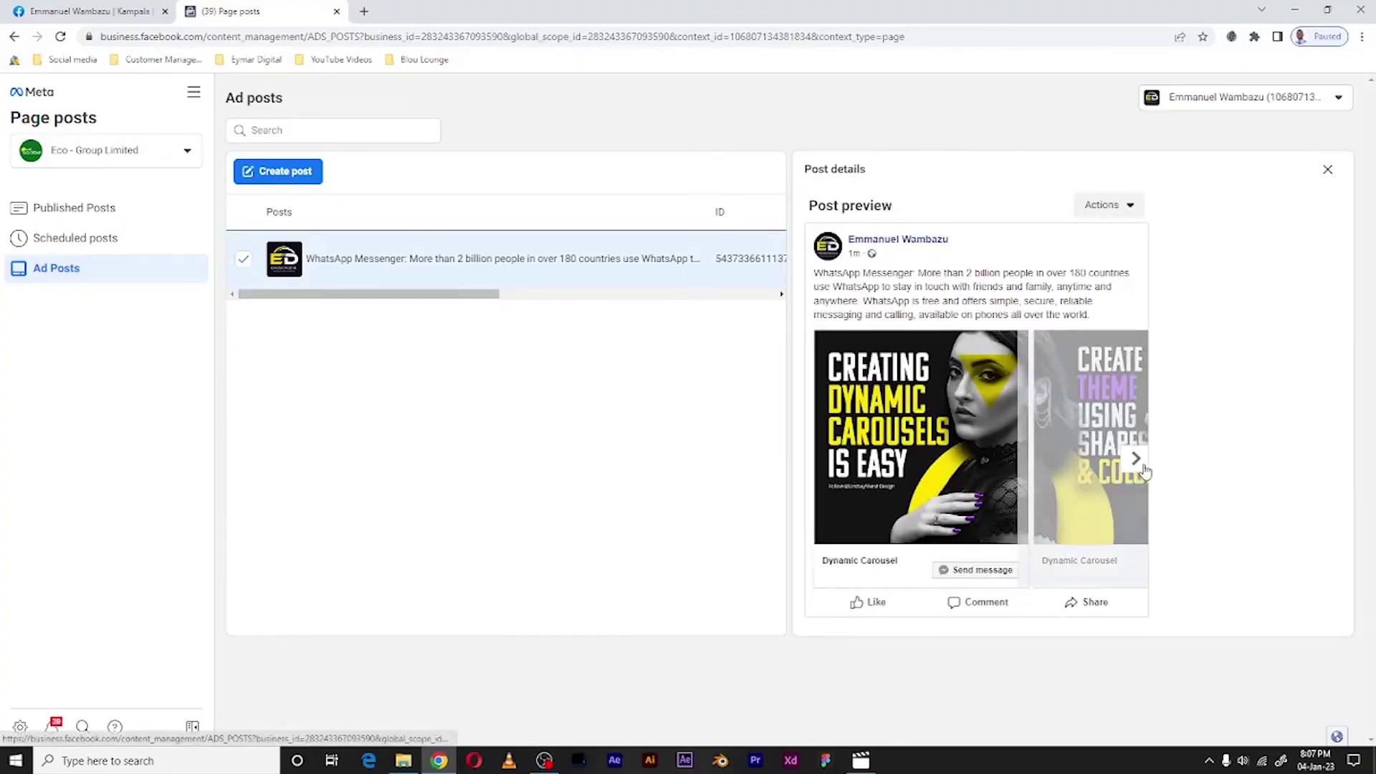
# Preview the carousel cards, then publish the Dynamic Carousel ad post via Actions and confirm.
pyautogui.click(1144, 470)
pyautogui.click(1144, 470)
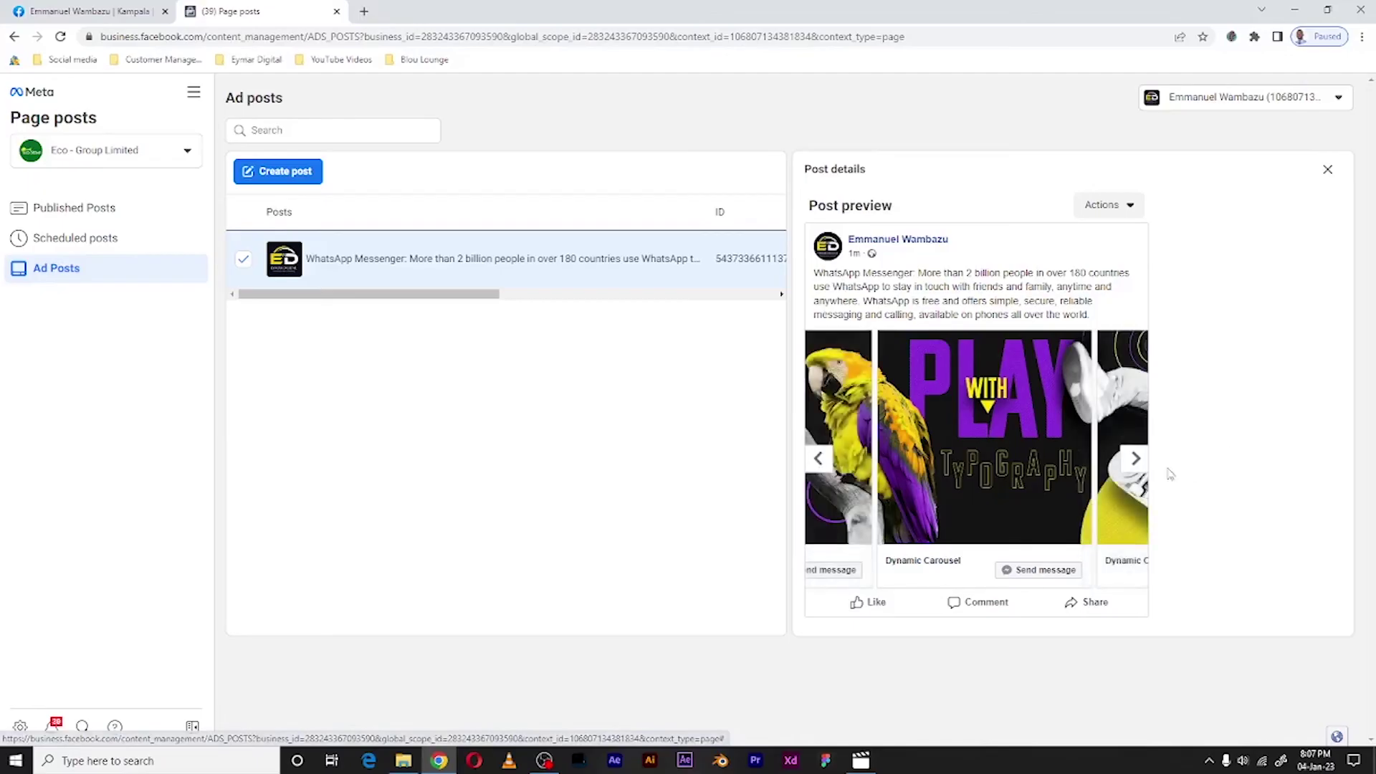
pyautogui.click(1106, 210)
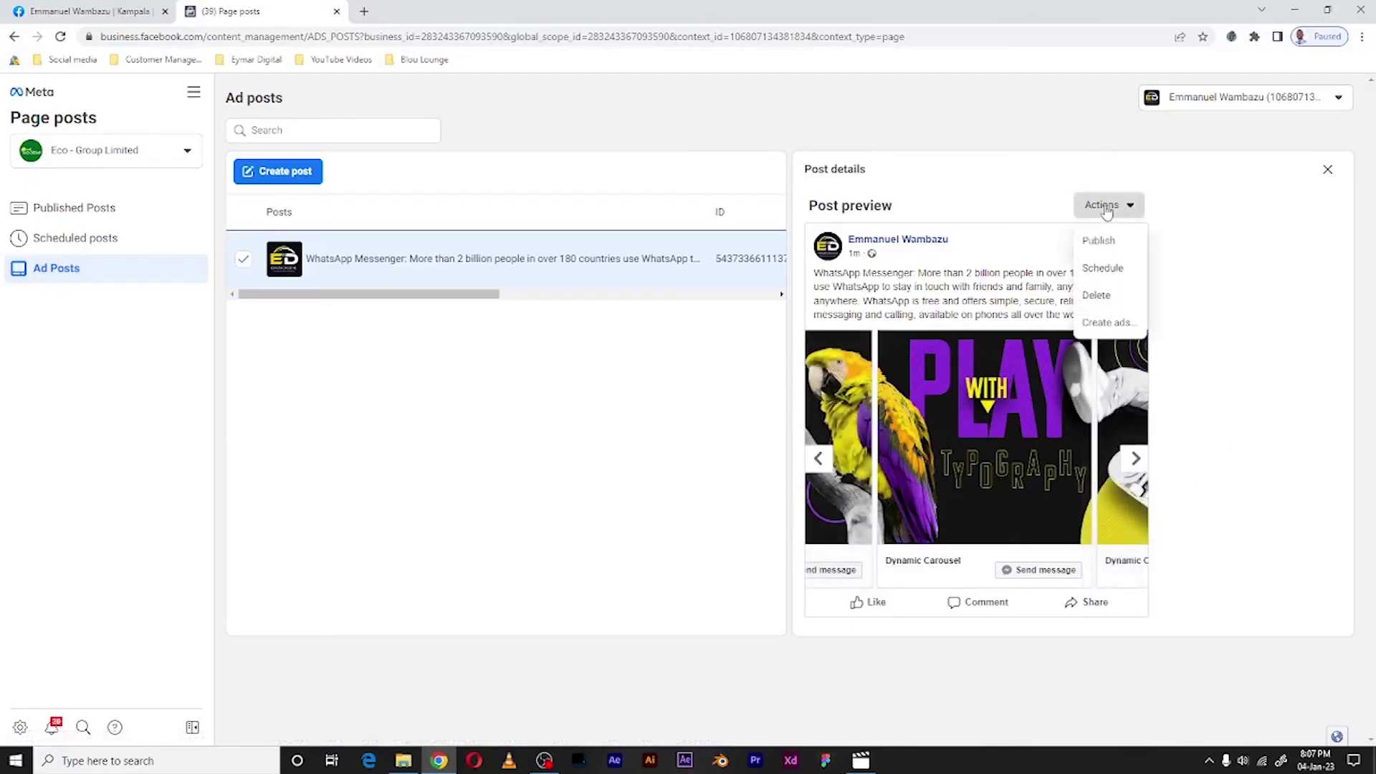
pyautogui.click(1101, 253)
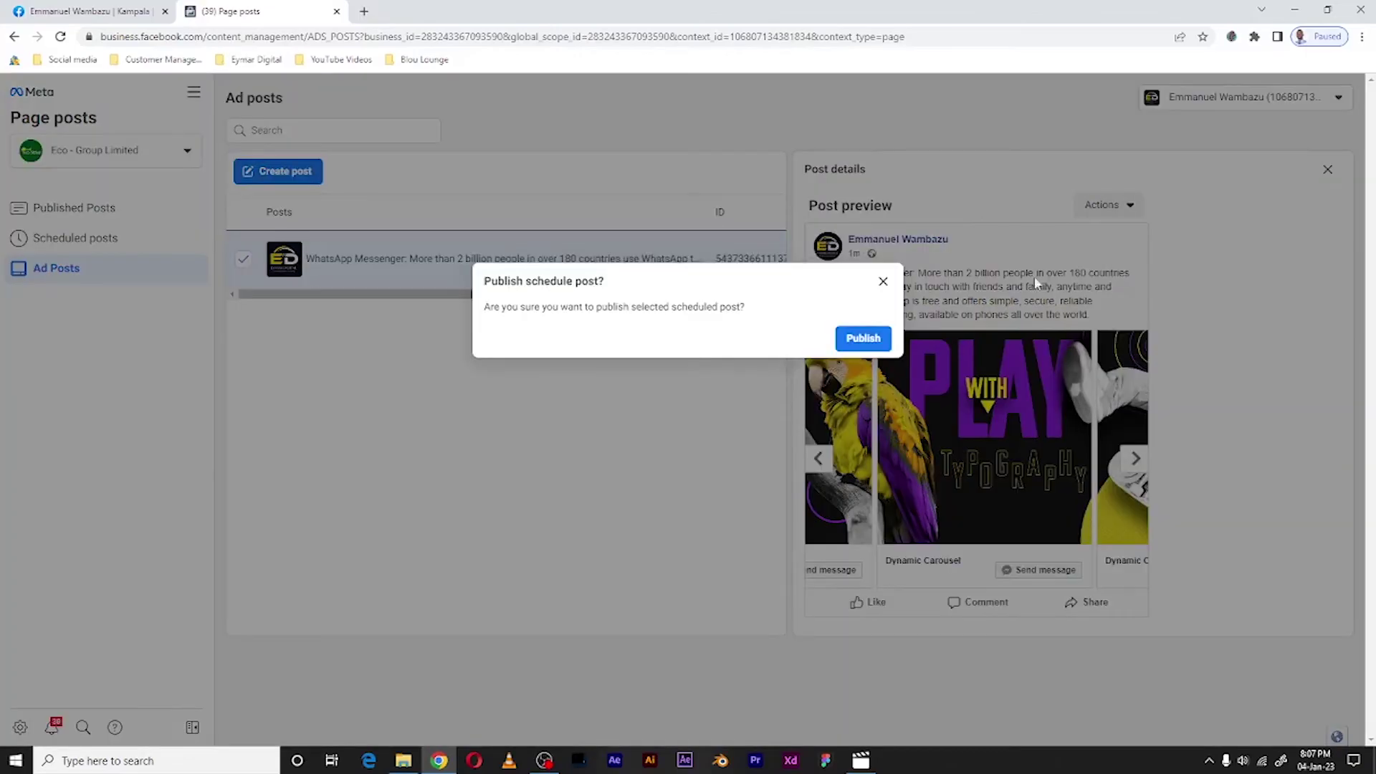
pyautogui.click(860, 346)
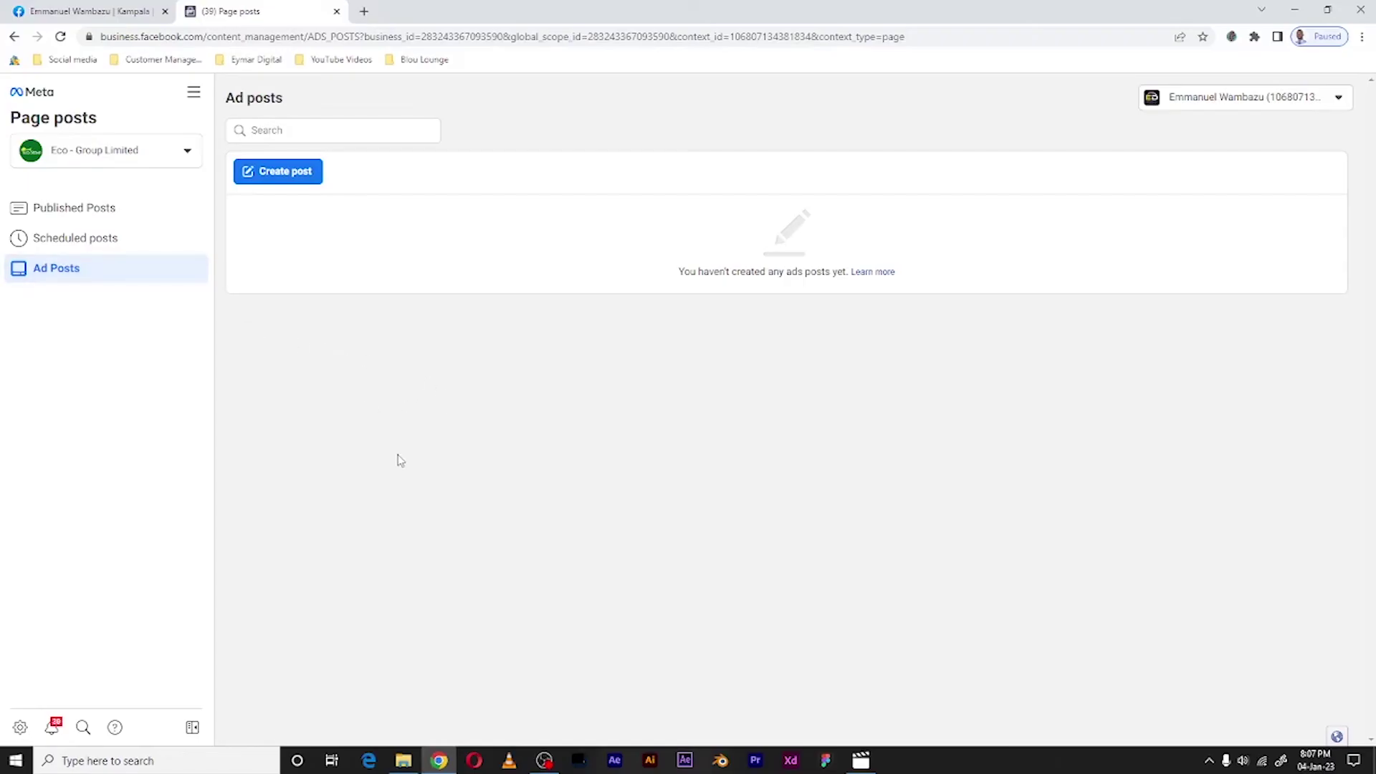
# Reload the Facebook page feed to show the published carousel post.
pyautogui.click(115, 11)
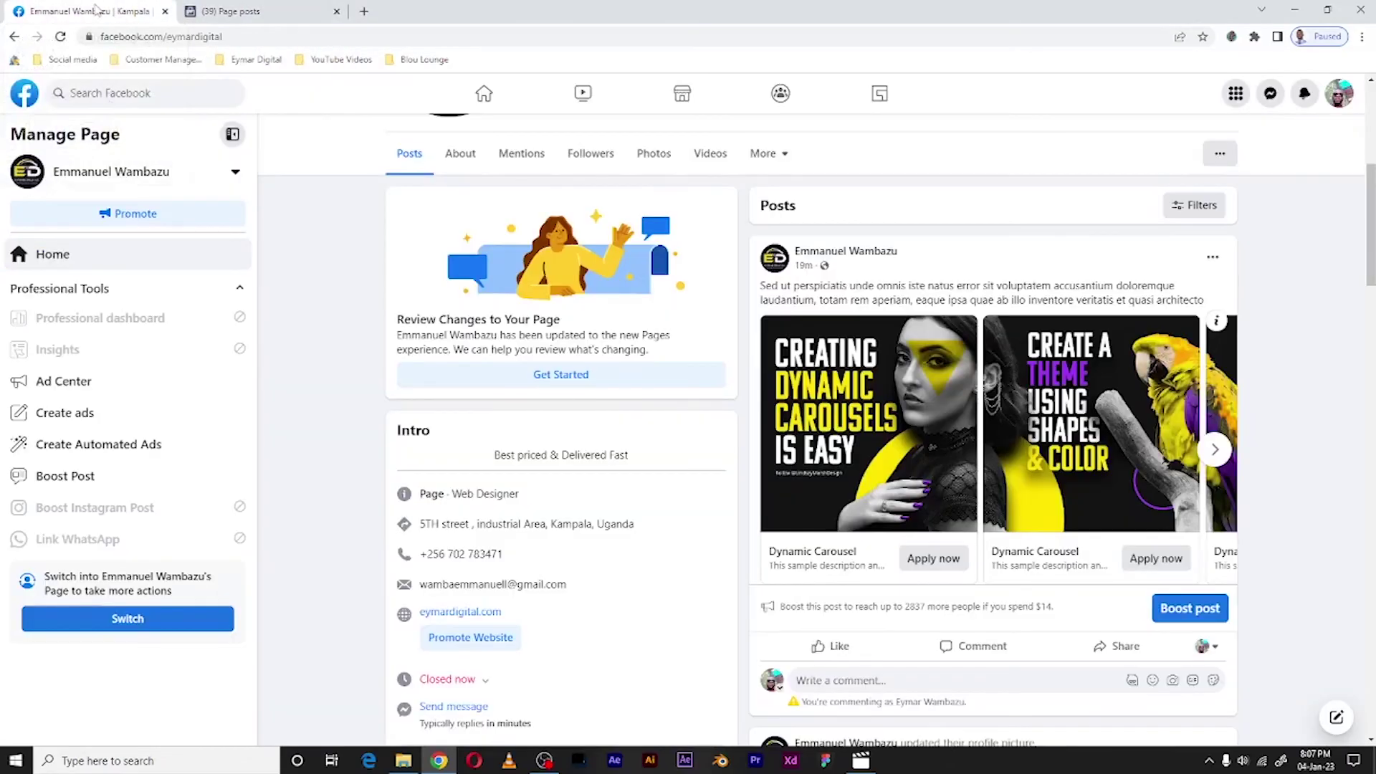
pyautogui.click(62, 37)
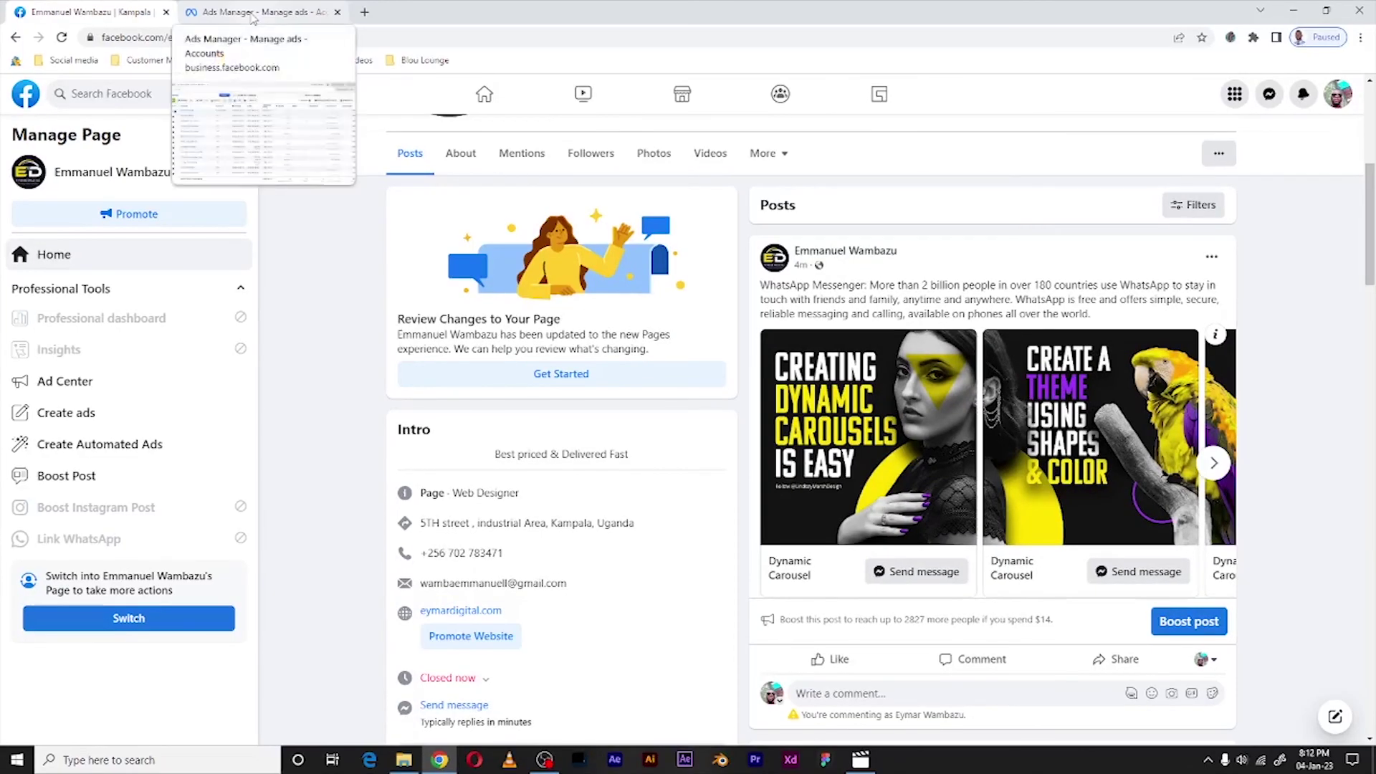
# Toggle the Carousel post 005 campaign off in Ads Manager and return to the Facebook page.
pyautogui.click(252, 14)
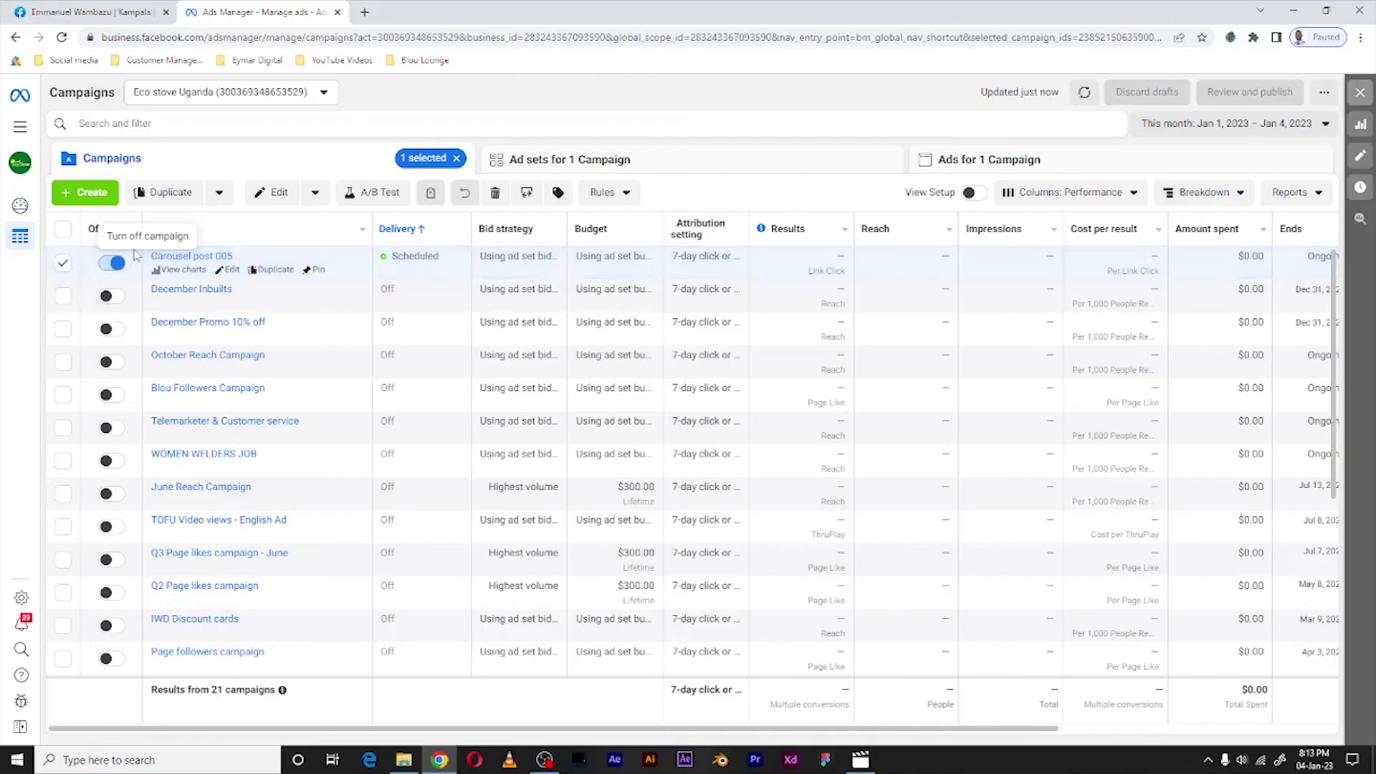
pyautogui.click(113, 265)
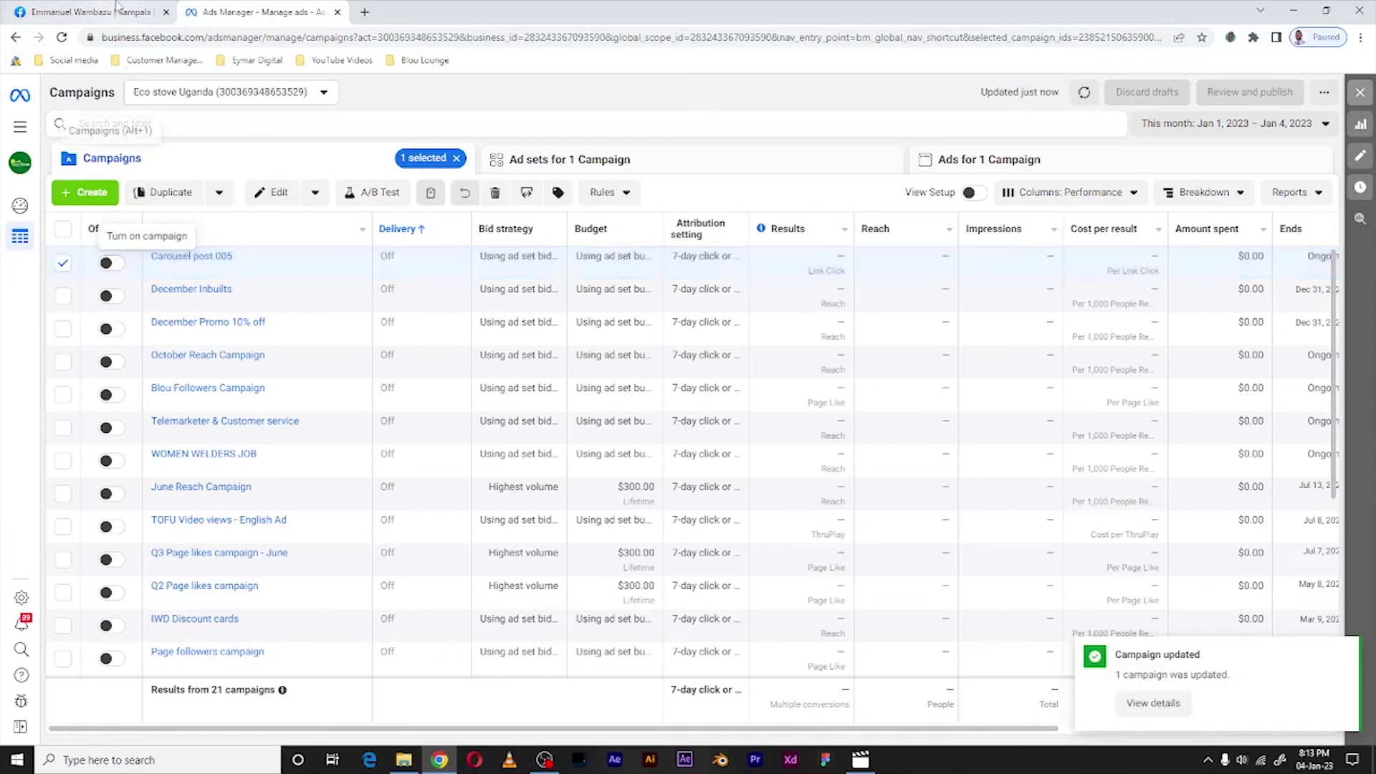
pyautogui.click(84, 12)
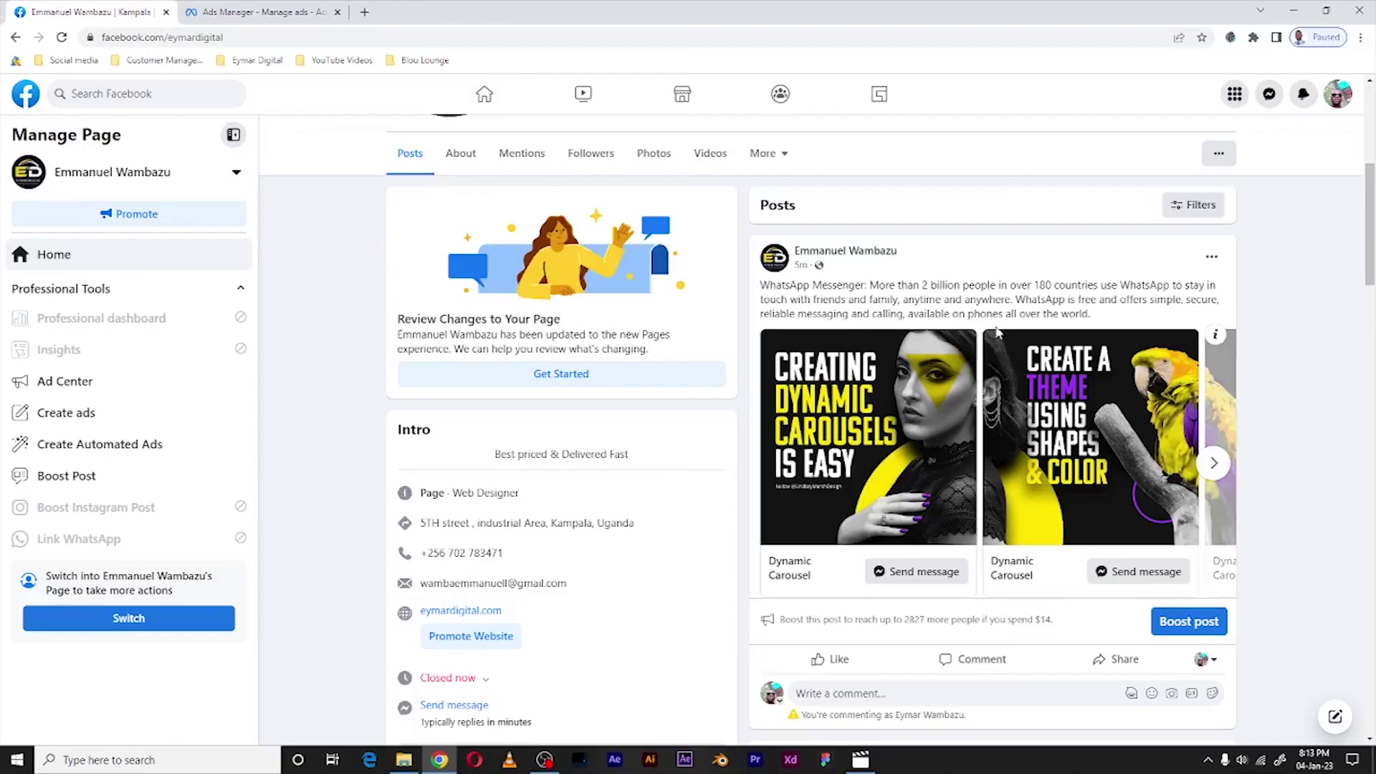
pyautogui.click(1213, 464)
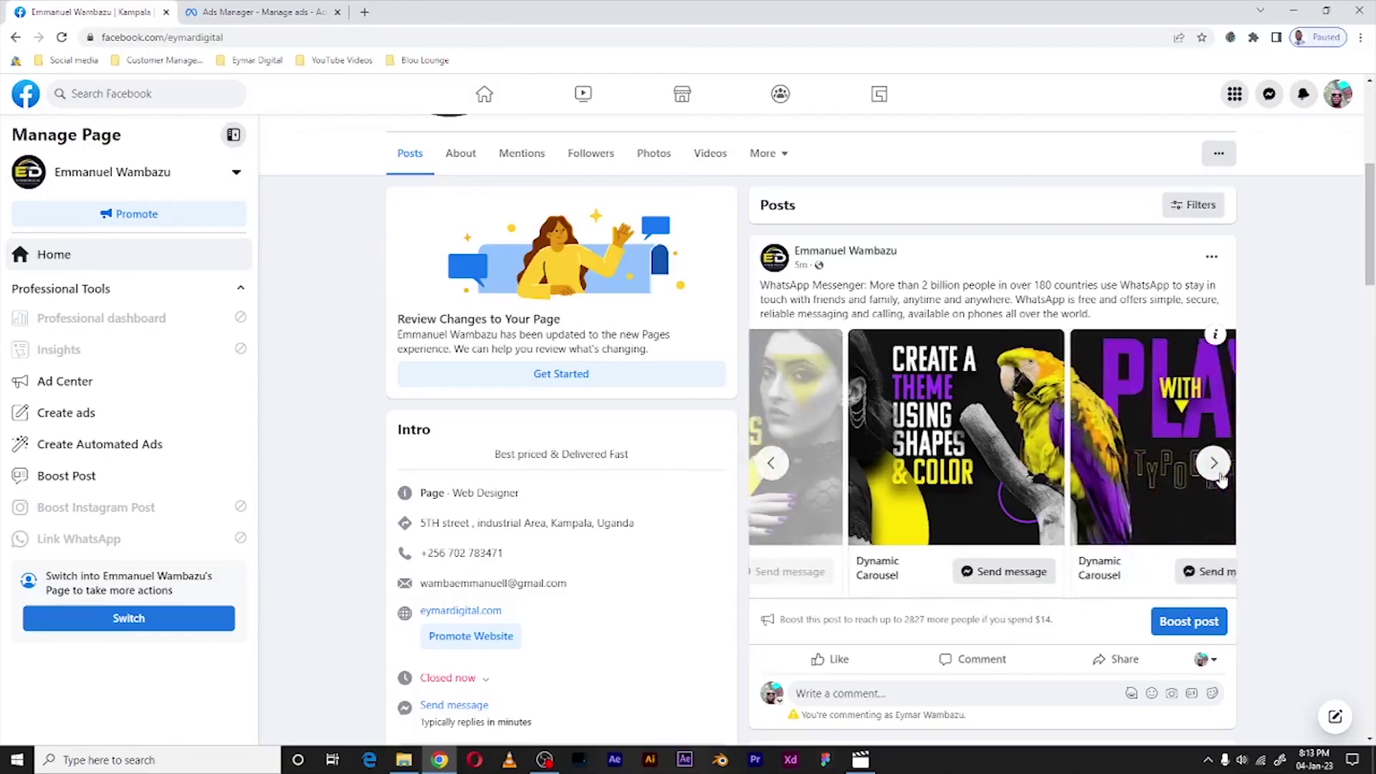
pyautogui.click(765, 464)
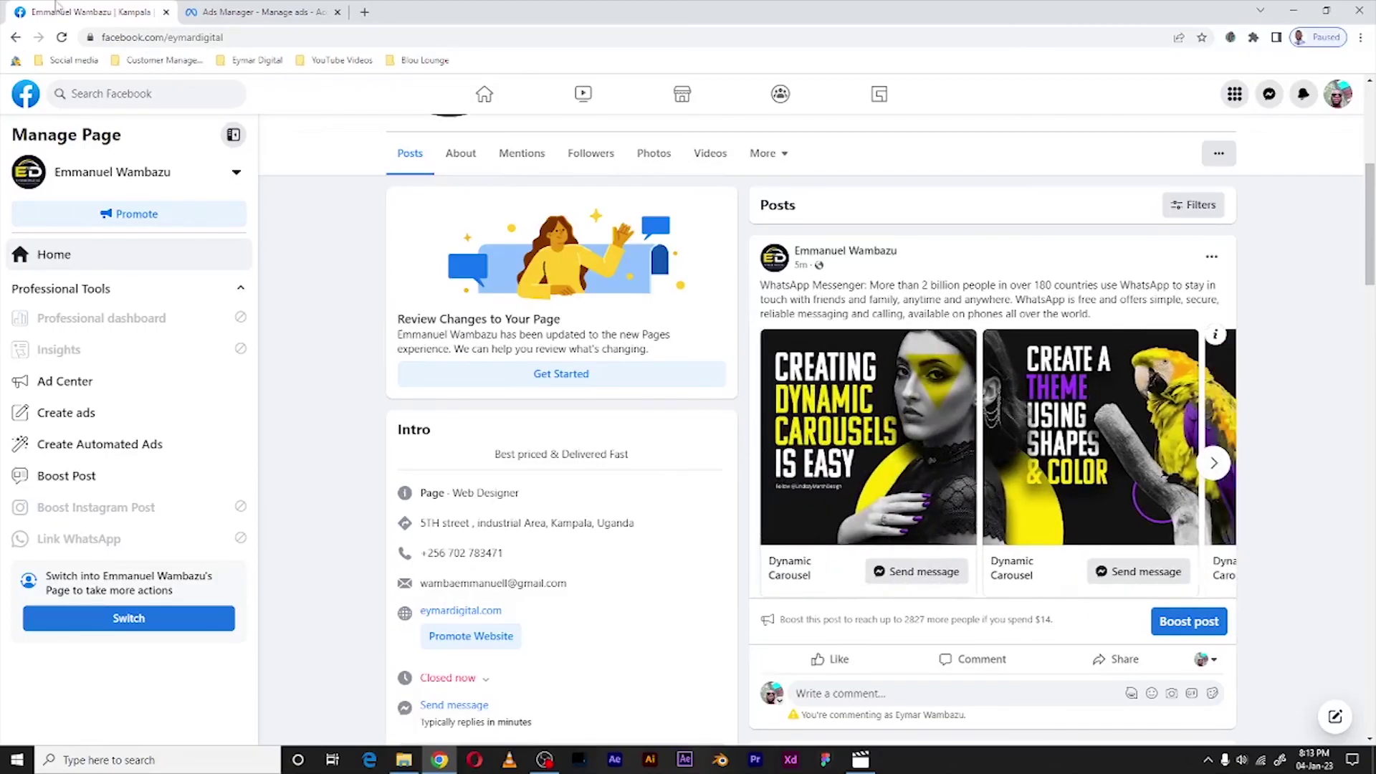
pyautogui.click(61, 40)
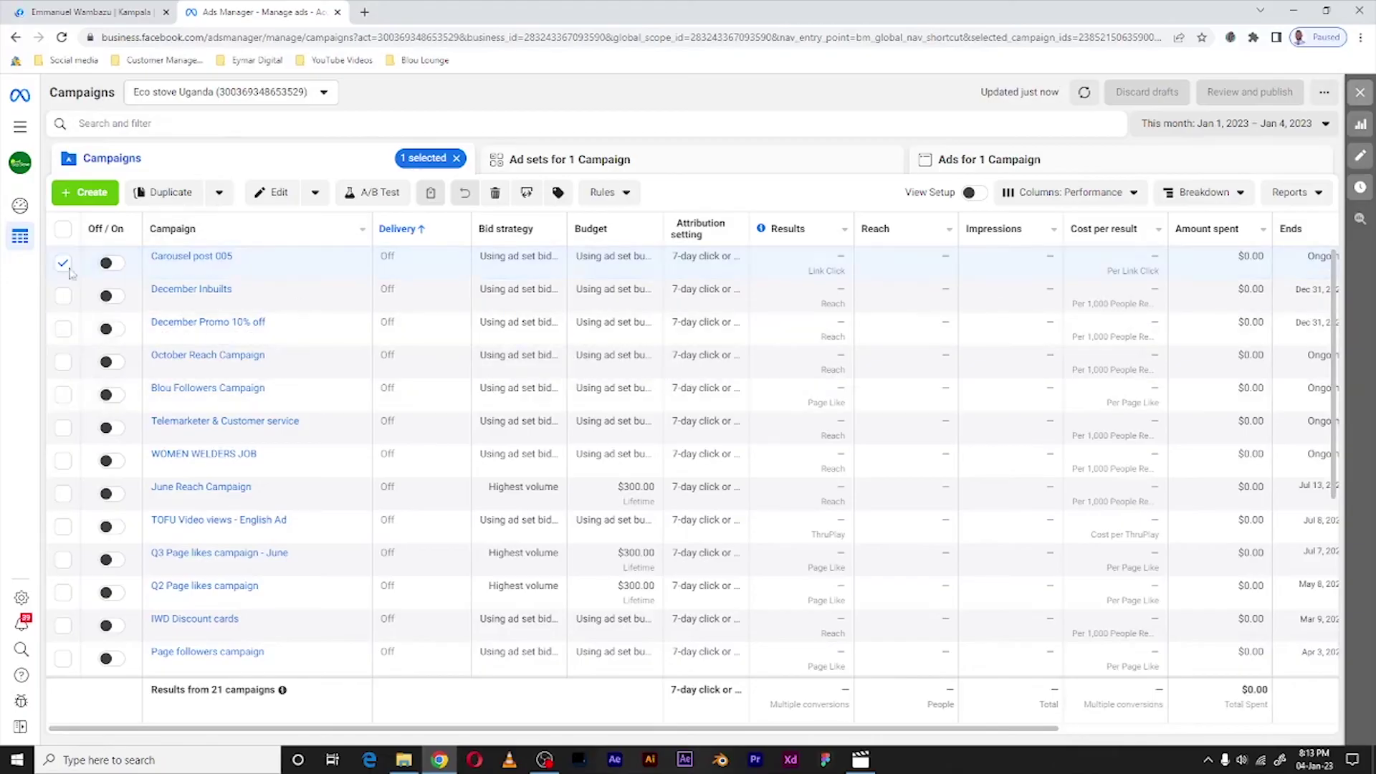
pyautogui.click(86, 12)
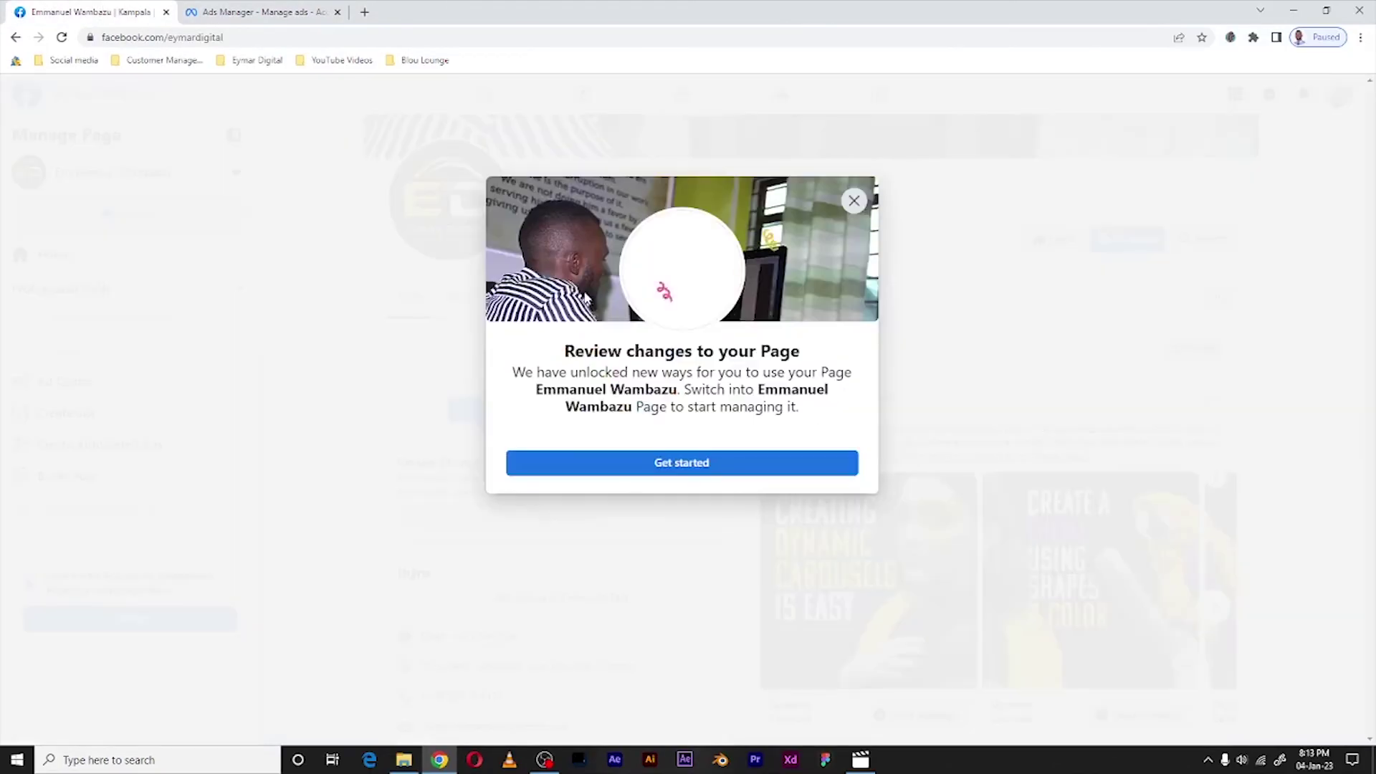
pyautogui.click(853, 201)
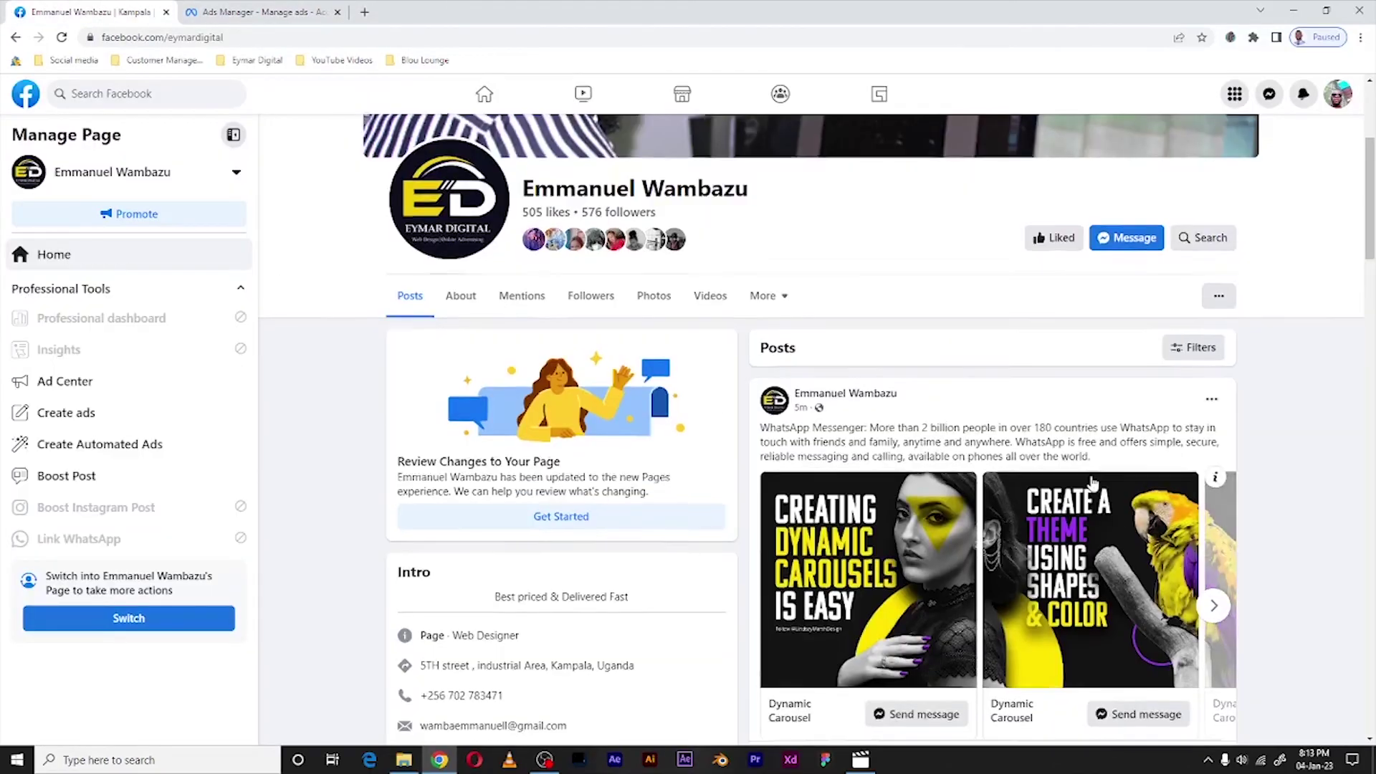
pyautogui.scroll(-1, 1092, 483)
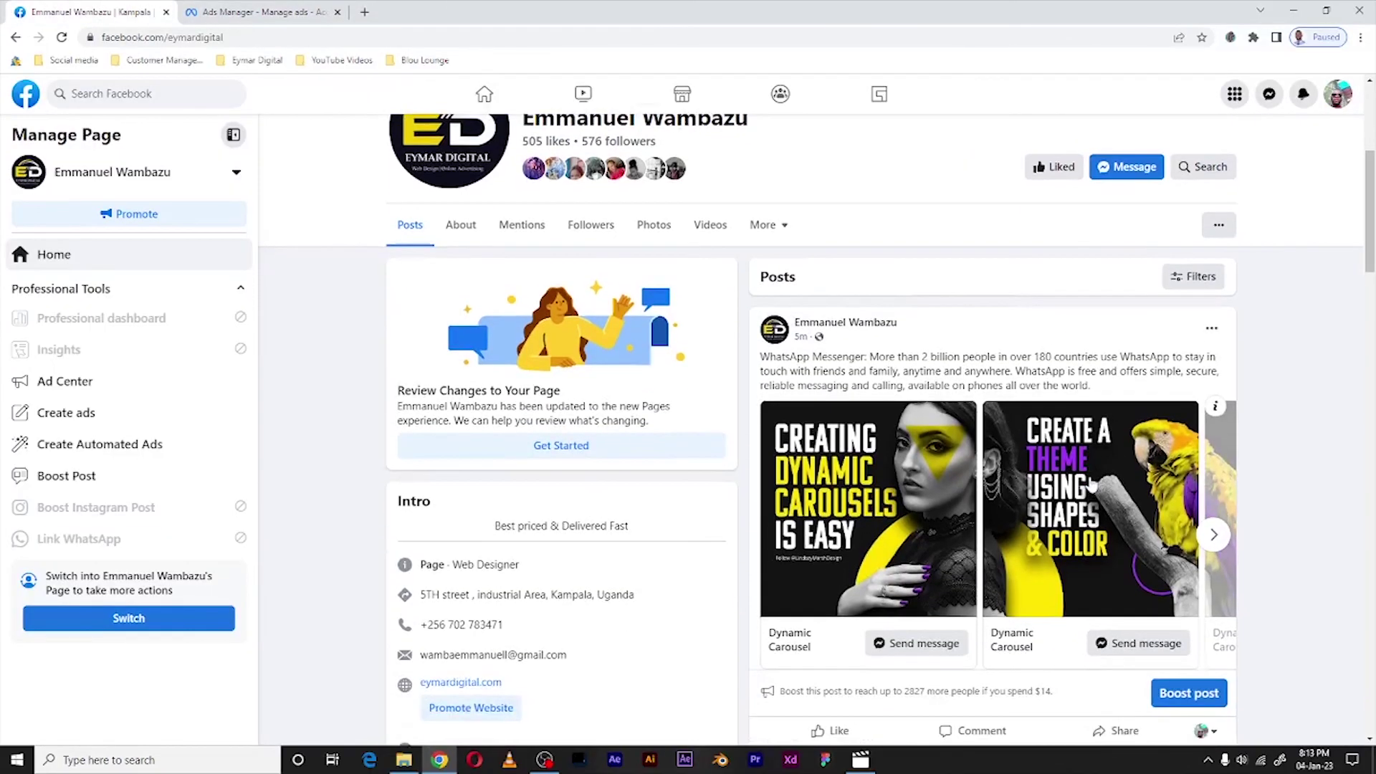
pyautogui.click(1212, 538)
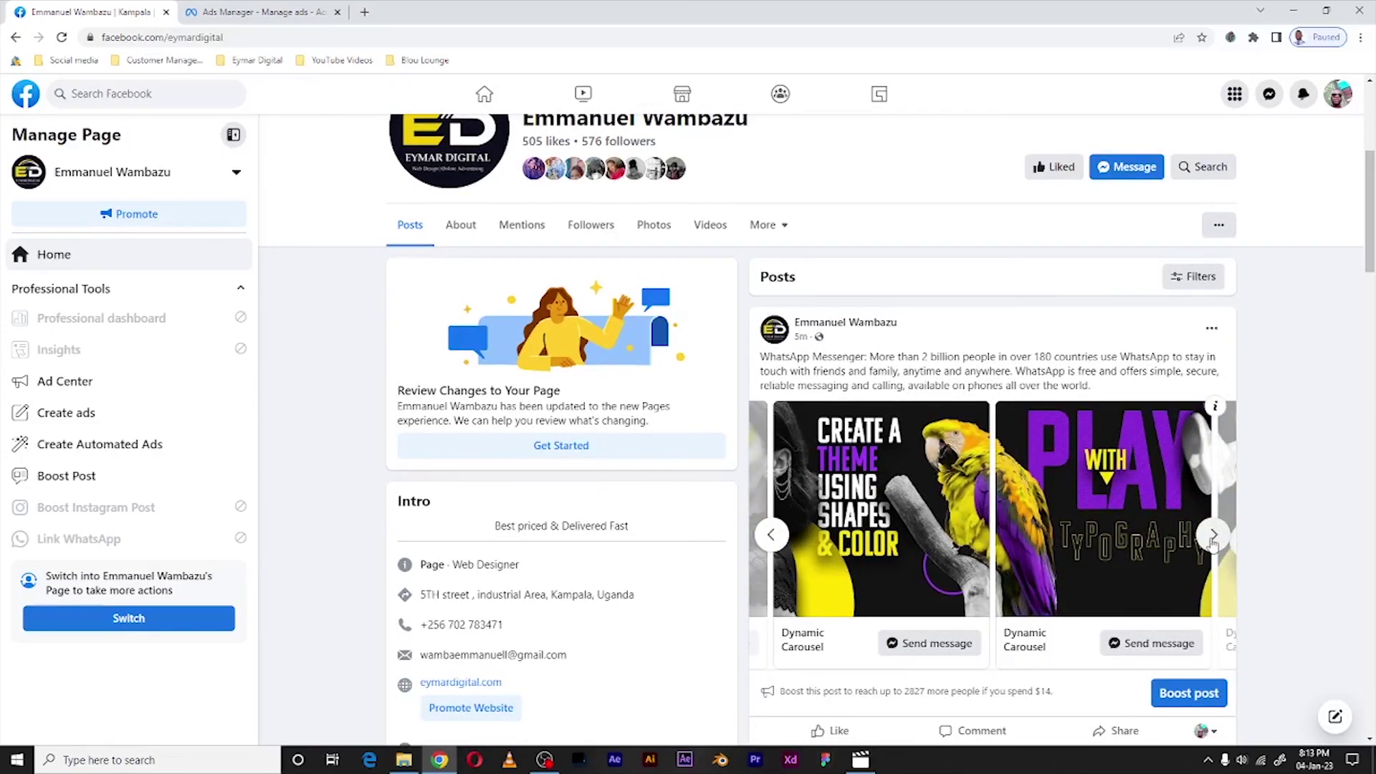
pyautogui.click(239, 9)
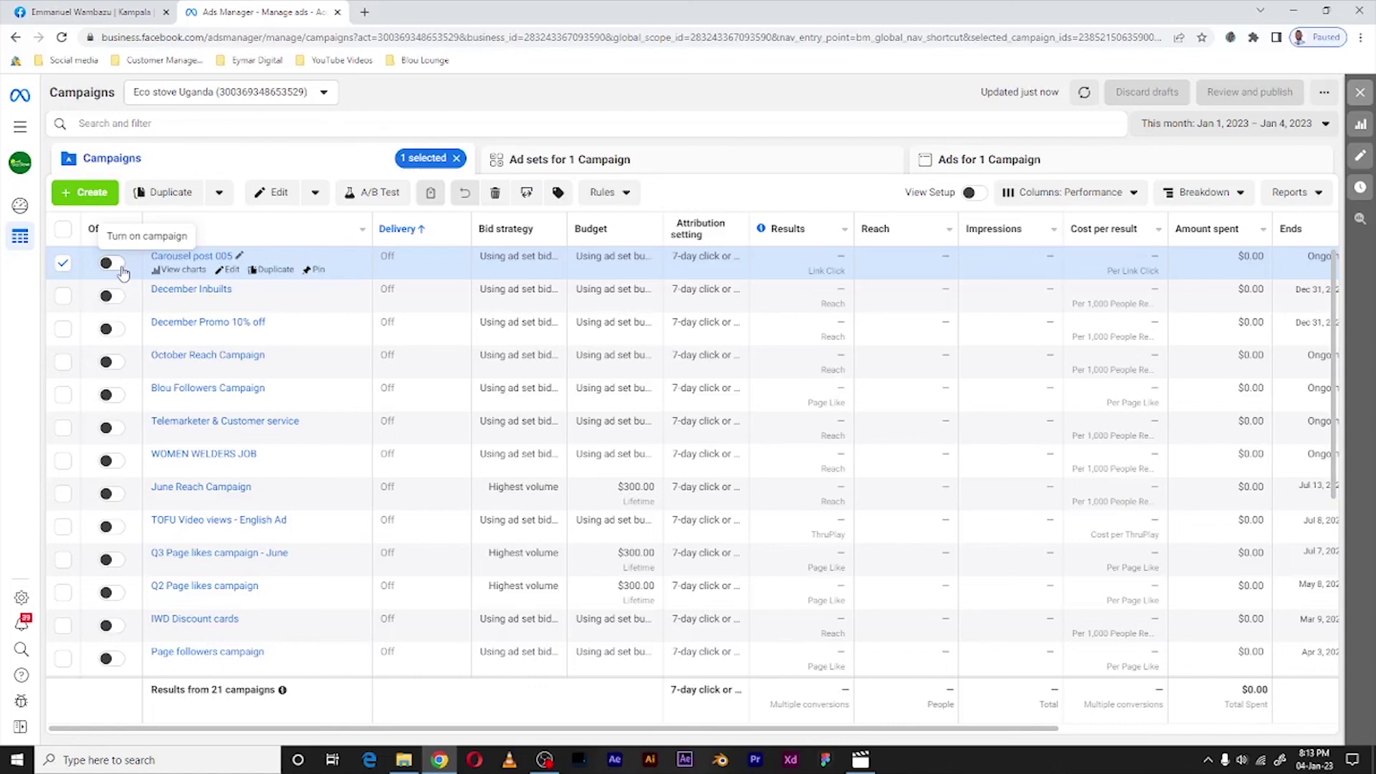
pyautogui.hotkey('ctrl', '1')
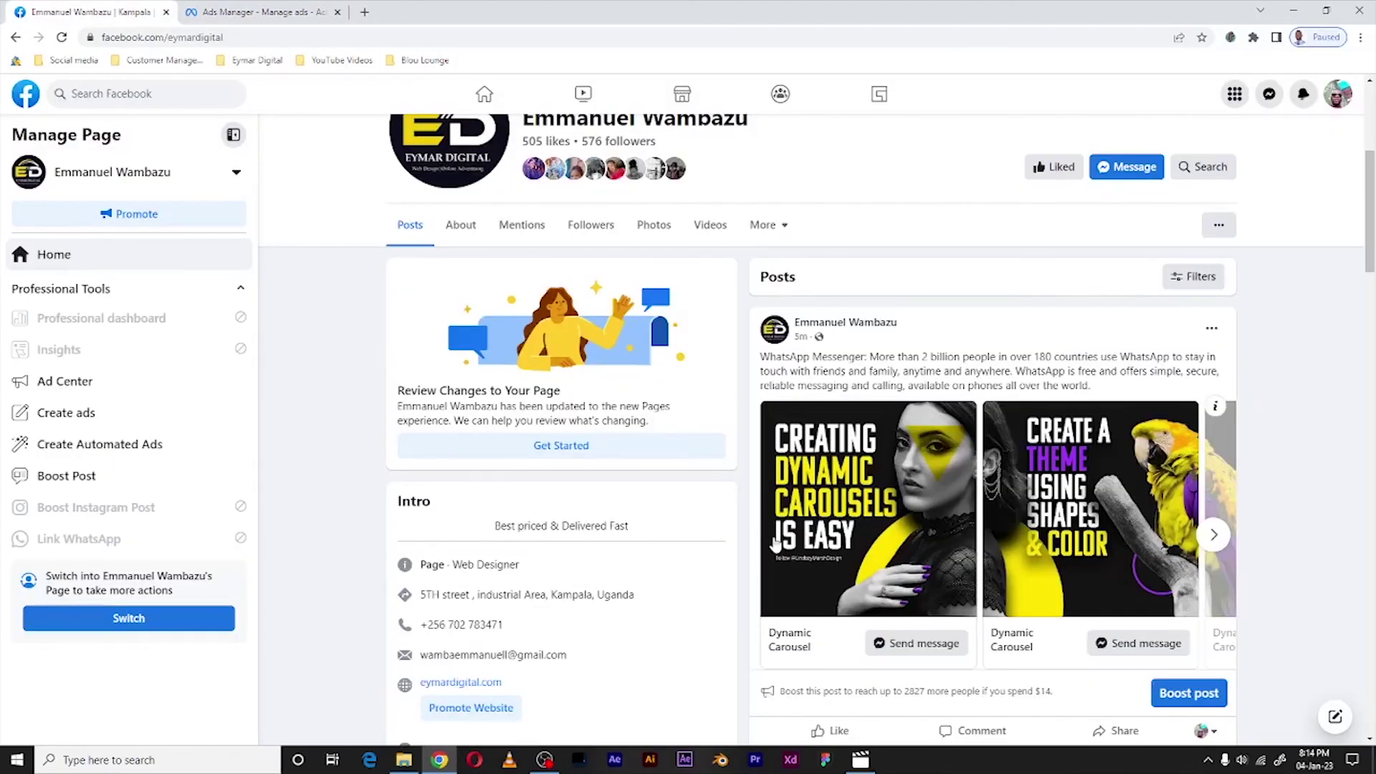